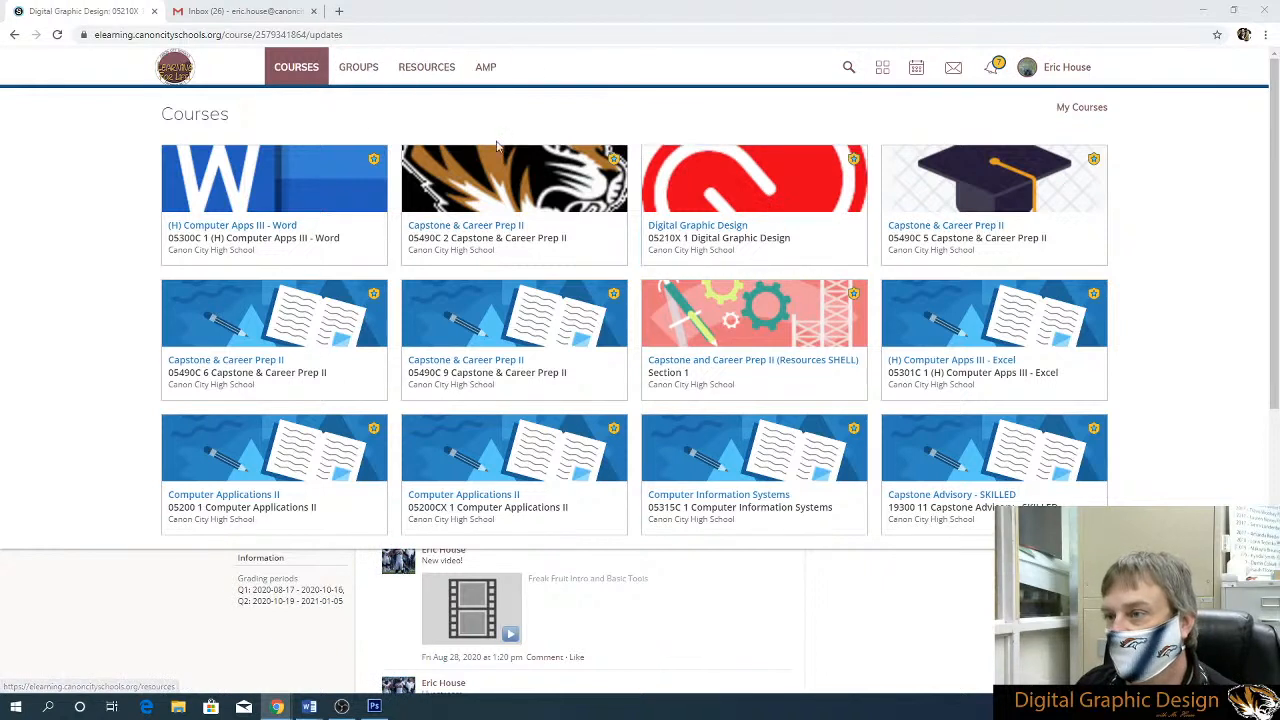
Open the Group Instruction - Cloning assignment in the Unit 02 - Photoshop folder of the Digital Graphic Design course
left_click(762, 194)
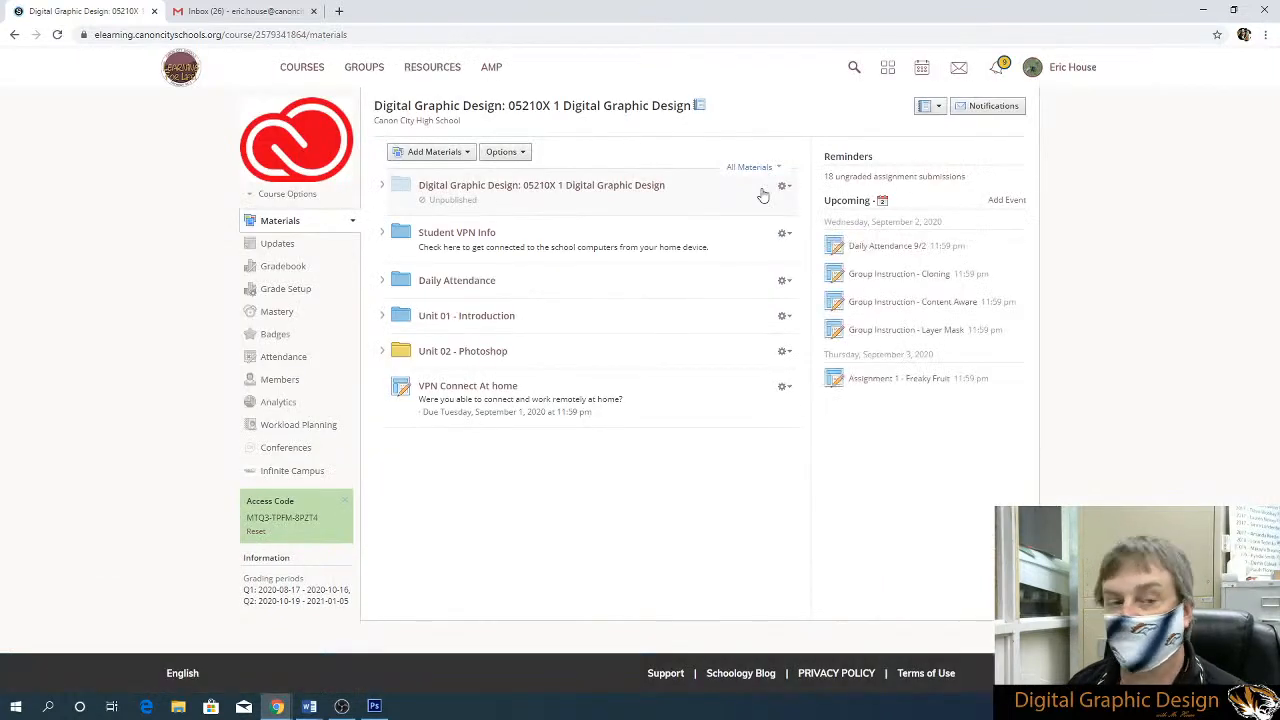
left_click(488, 356)
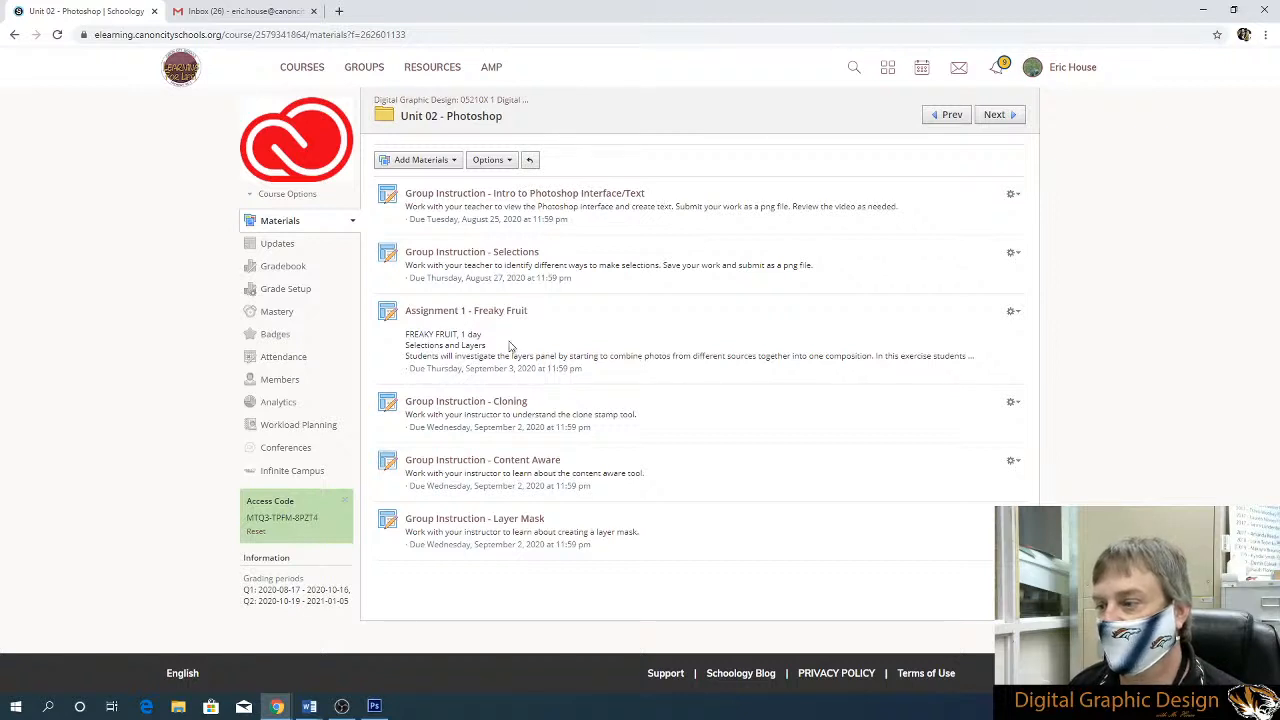
left_click(489, 401)
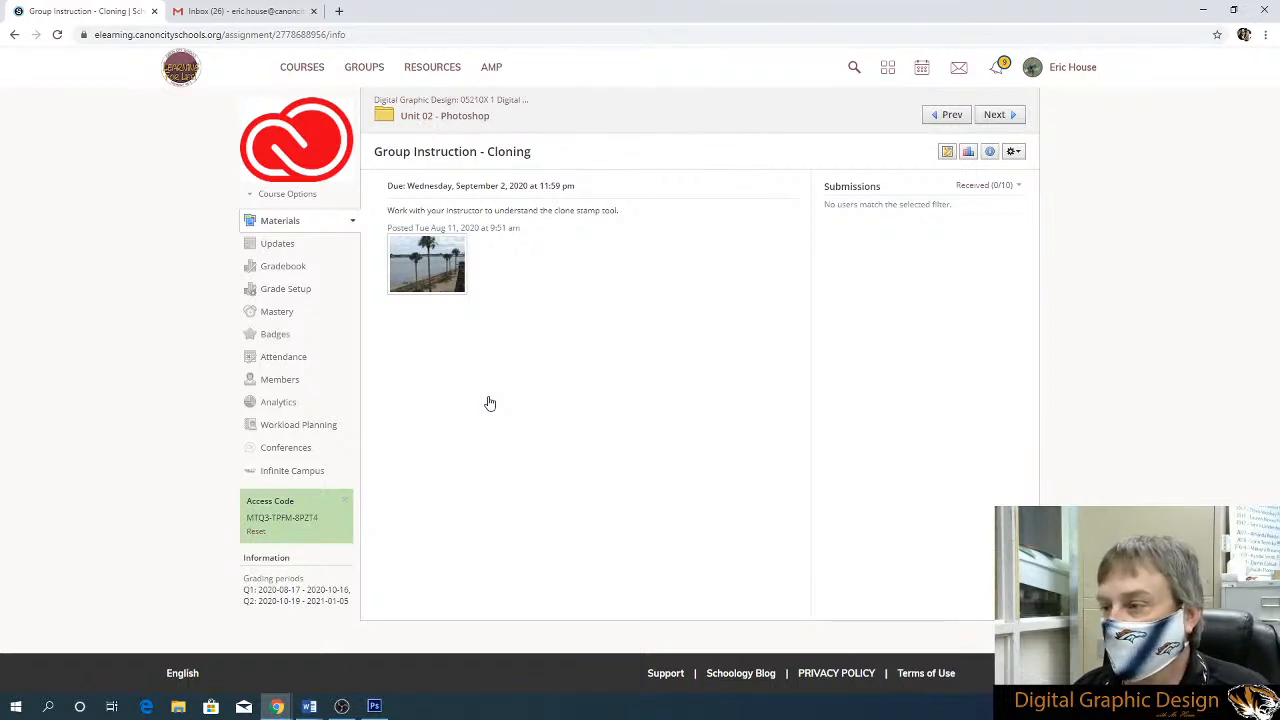
View the assignment's attached seawall photo and download the image
left_click(433, 270)
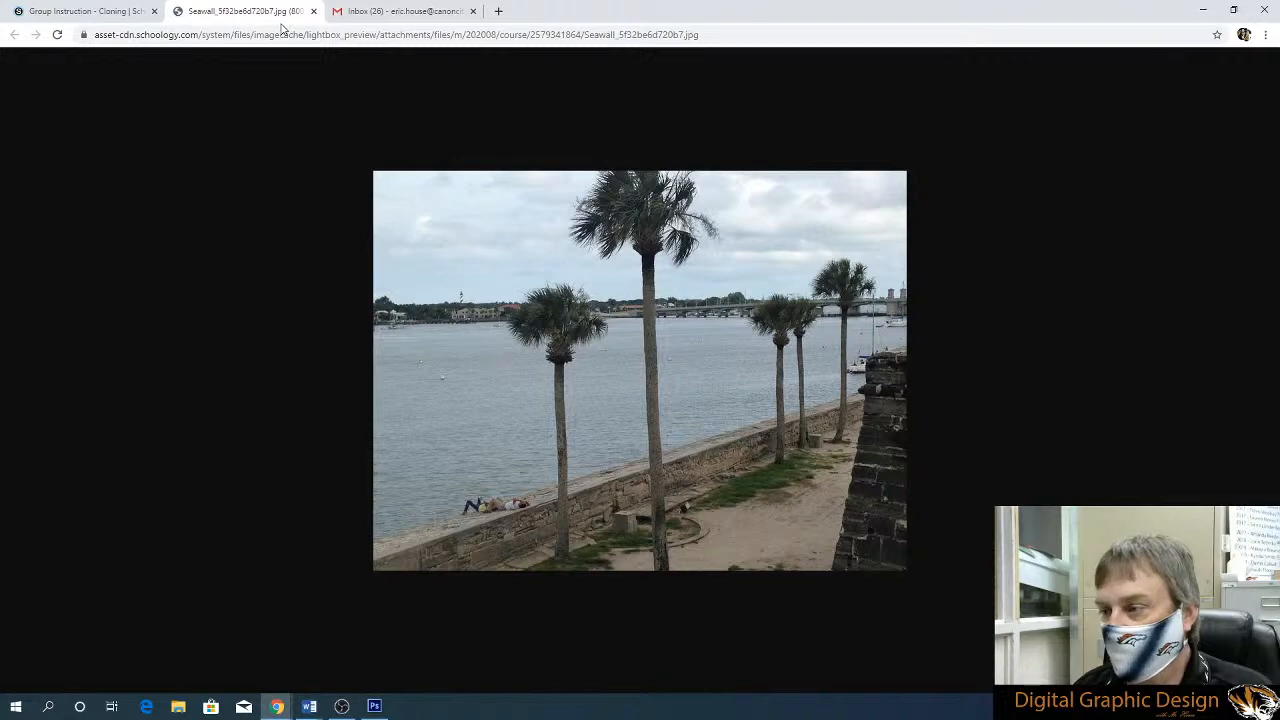
left_click(101, 13)
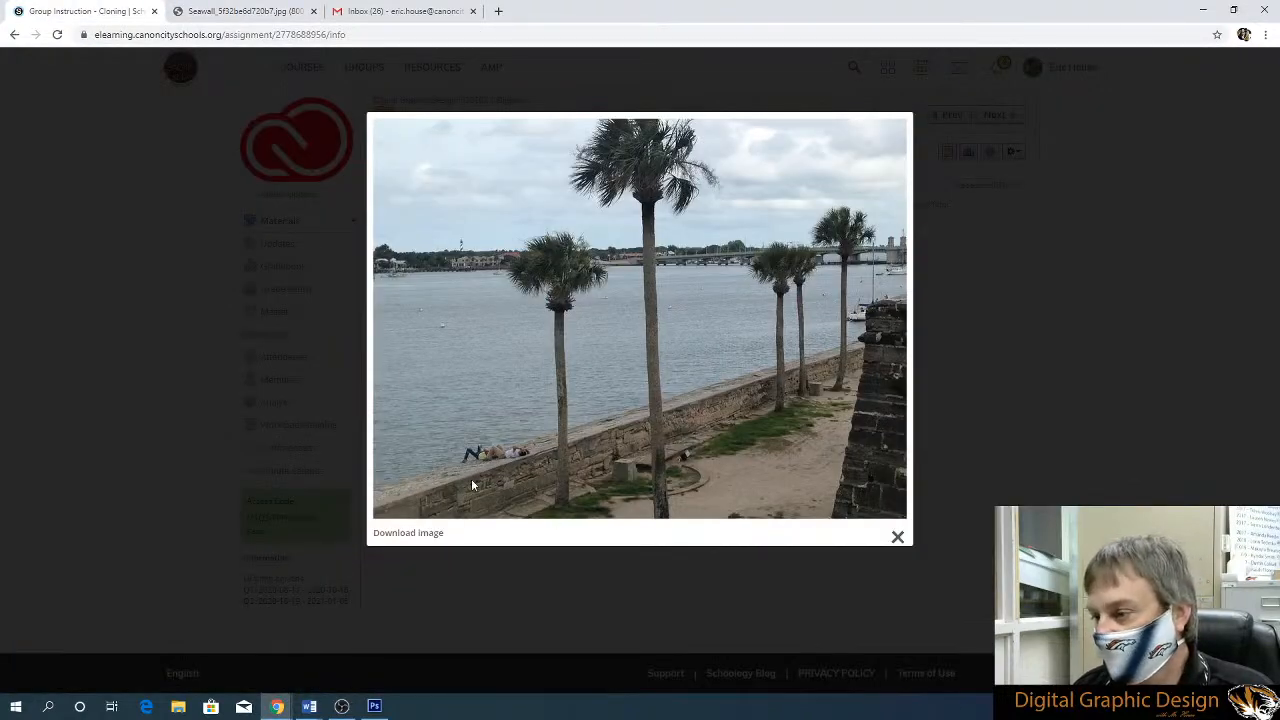
left_click(418, 535)
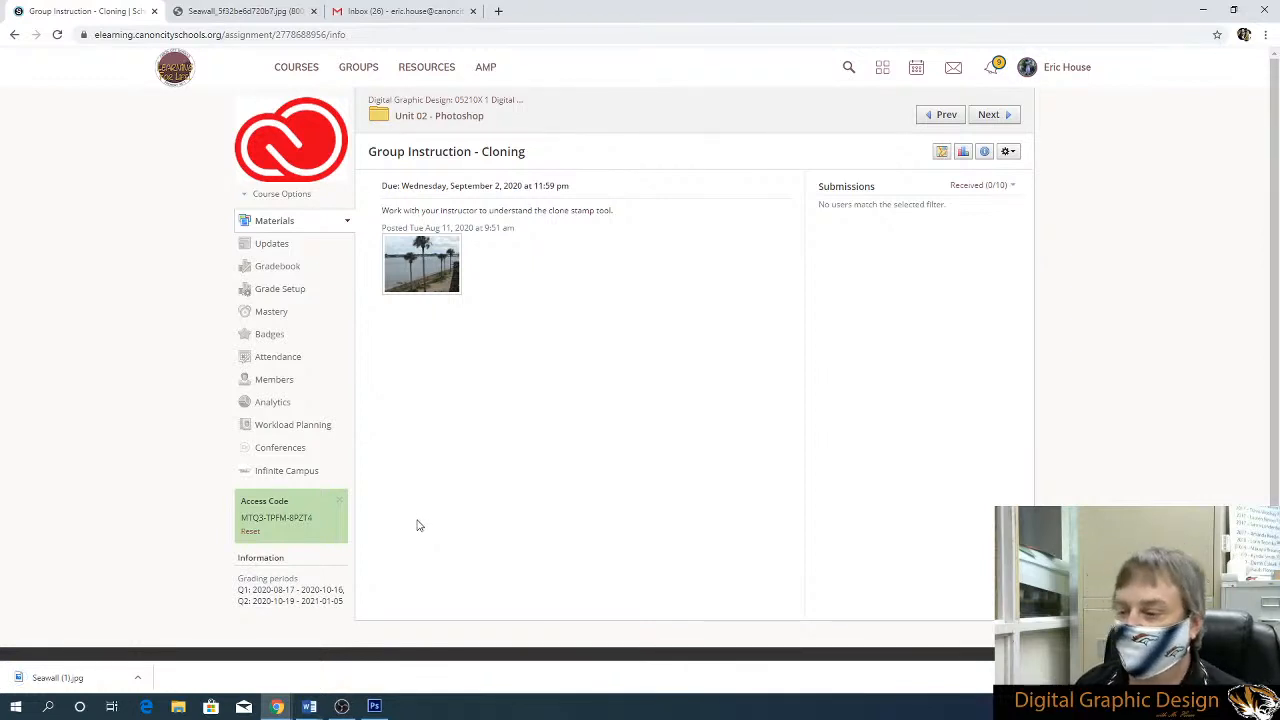
Switch to Photoshop and open the Seawall image from the Downloads folder
left_click(374, 706)
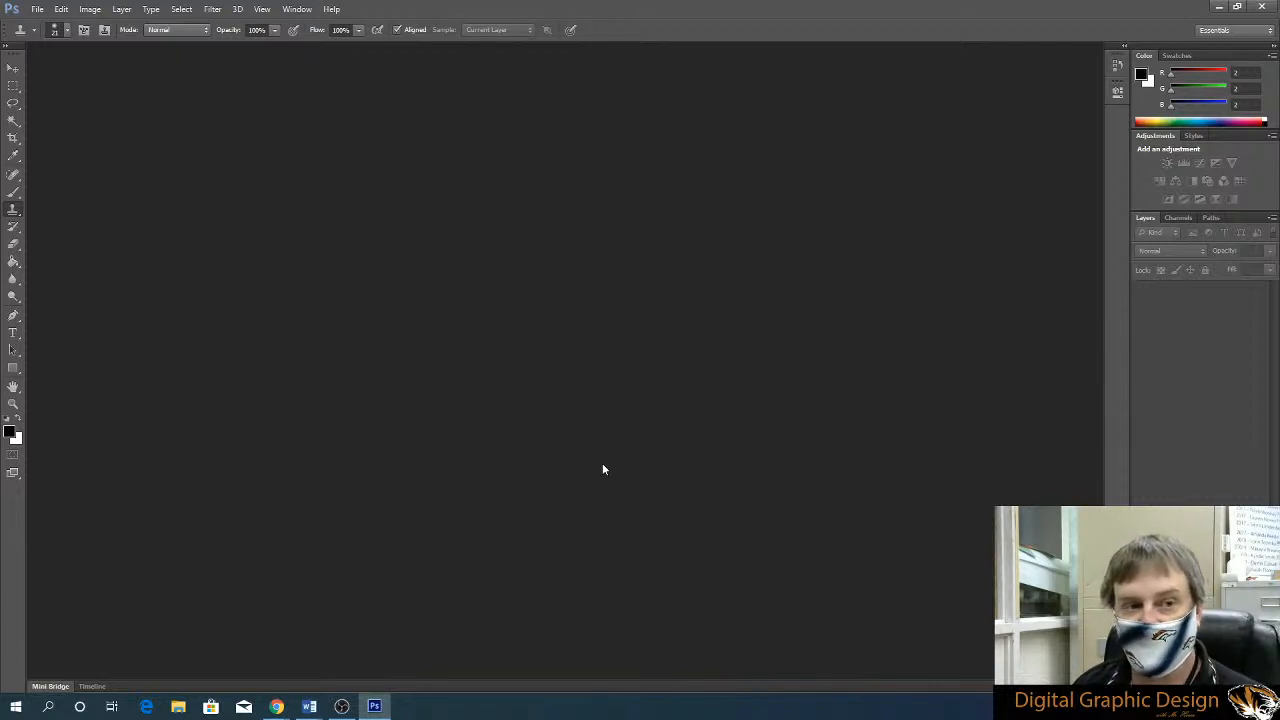
left_click(37, 10)
left_click(40, 32)
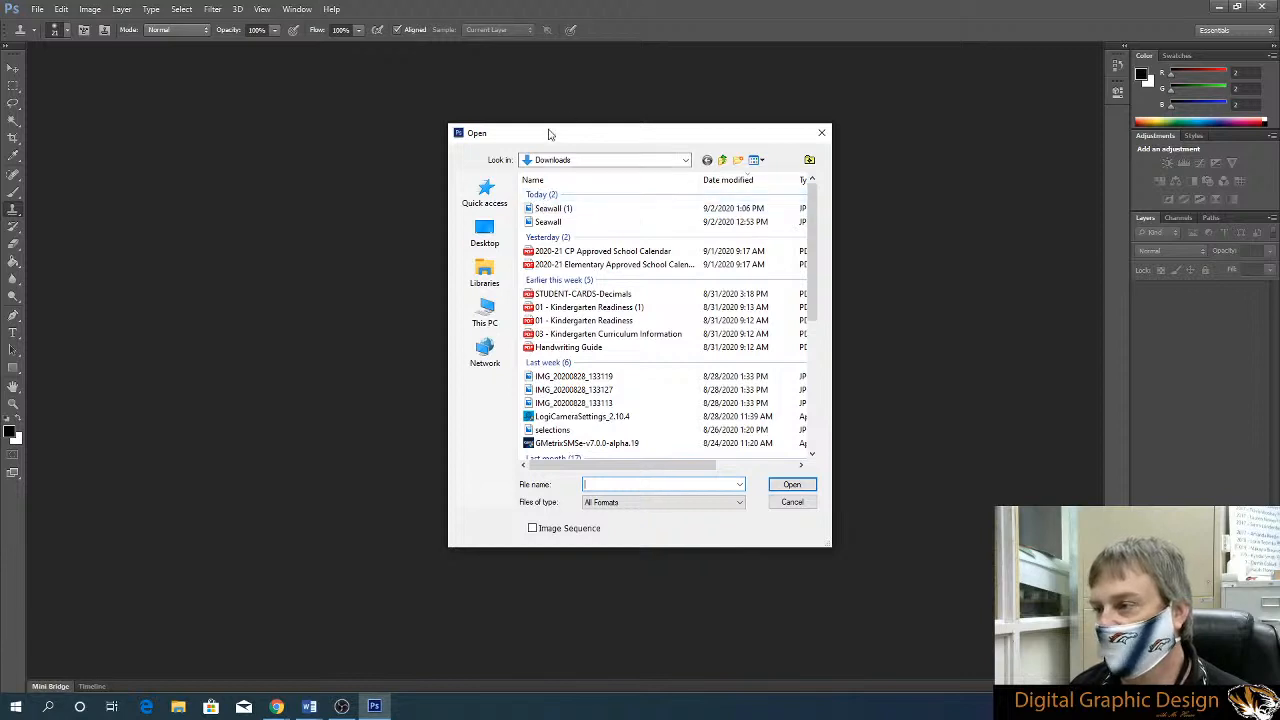
left_click(640, 160)
left_click(622, 162)
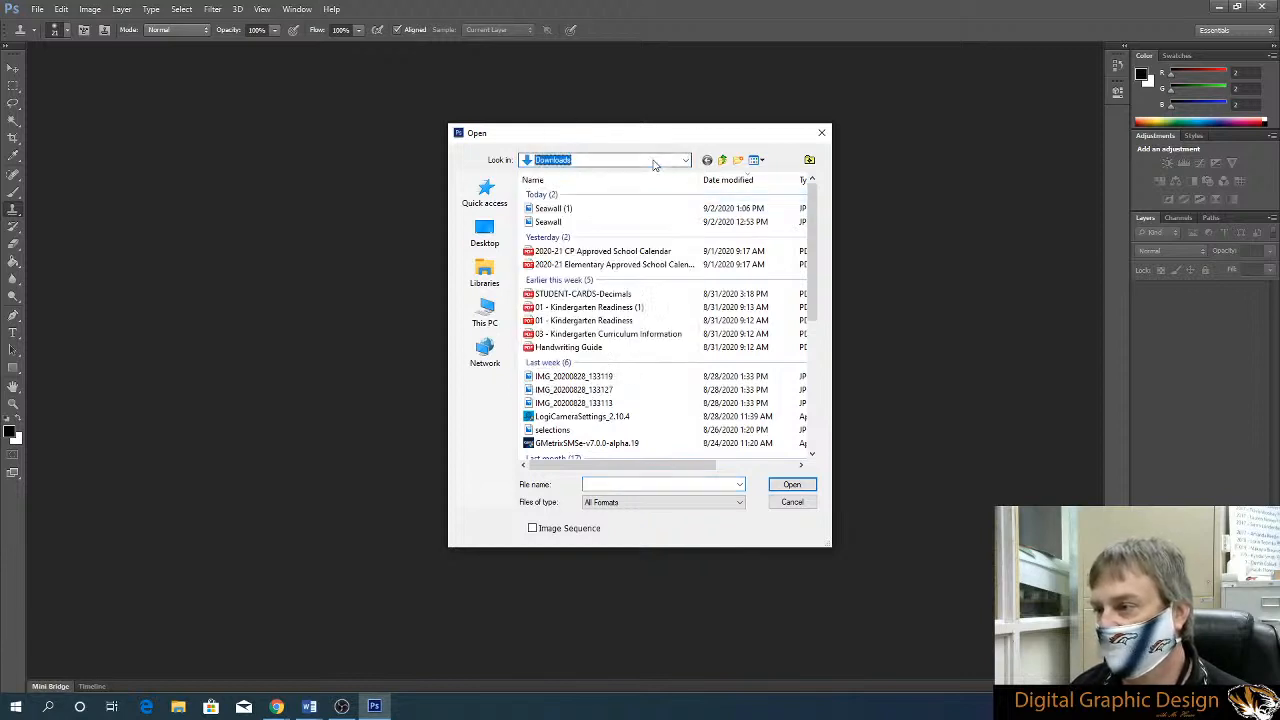
left_click(606, 225)
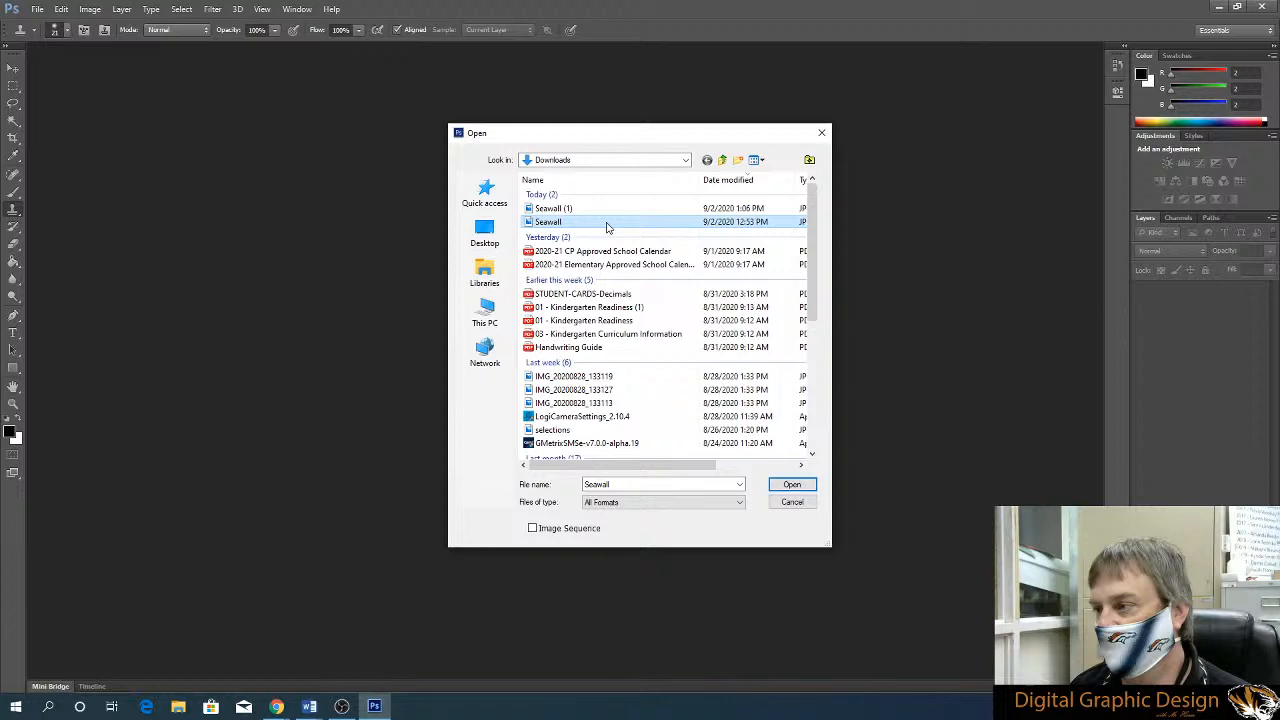
left_click(790, 485)
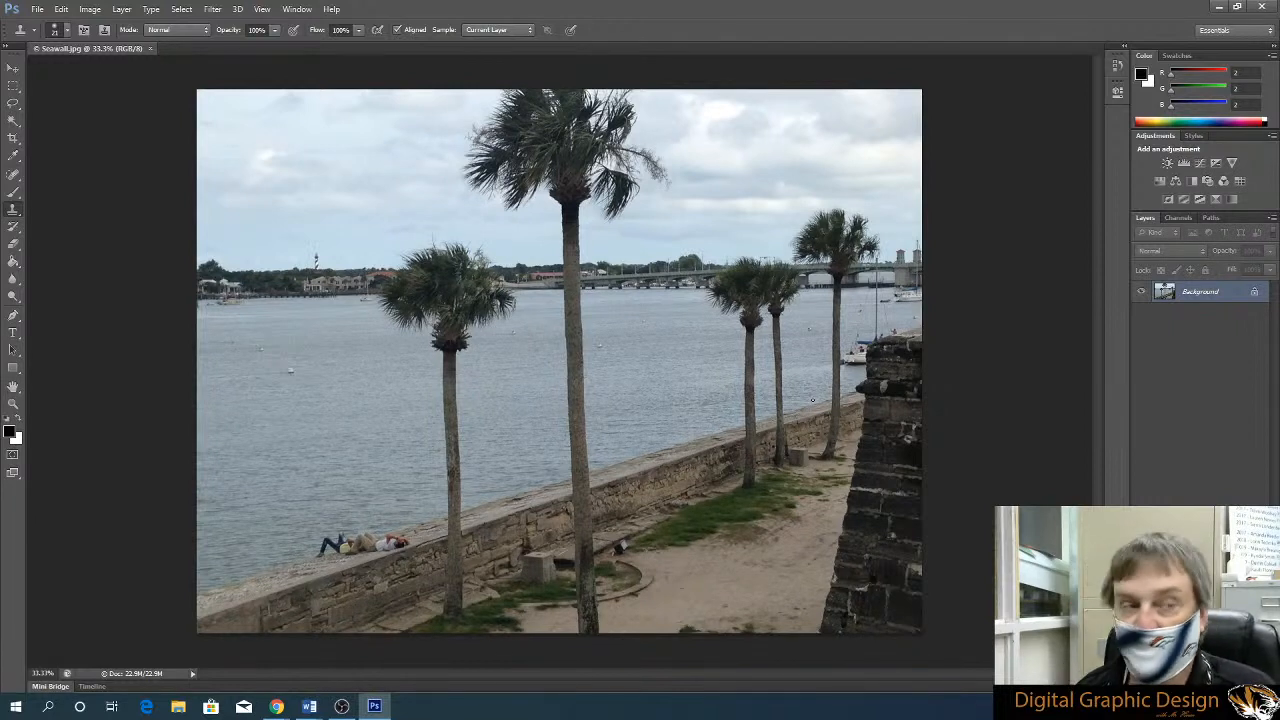
Convert the locked Background into a regular layer, keeping the default name and settings
double_click(1257, 294)
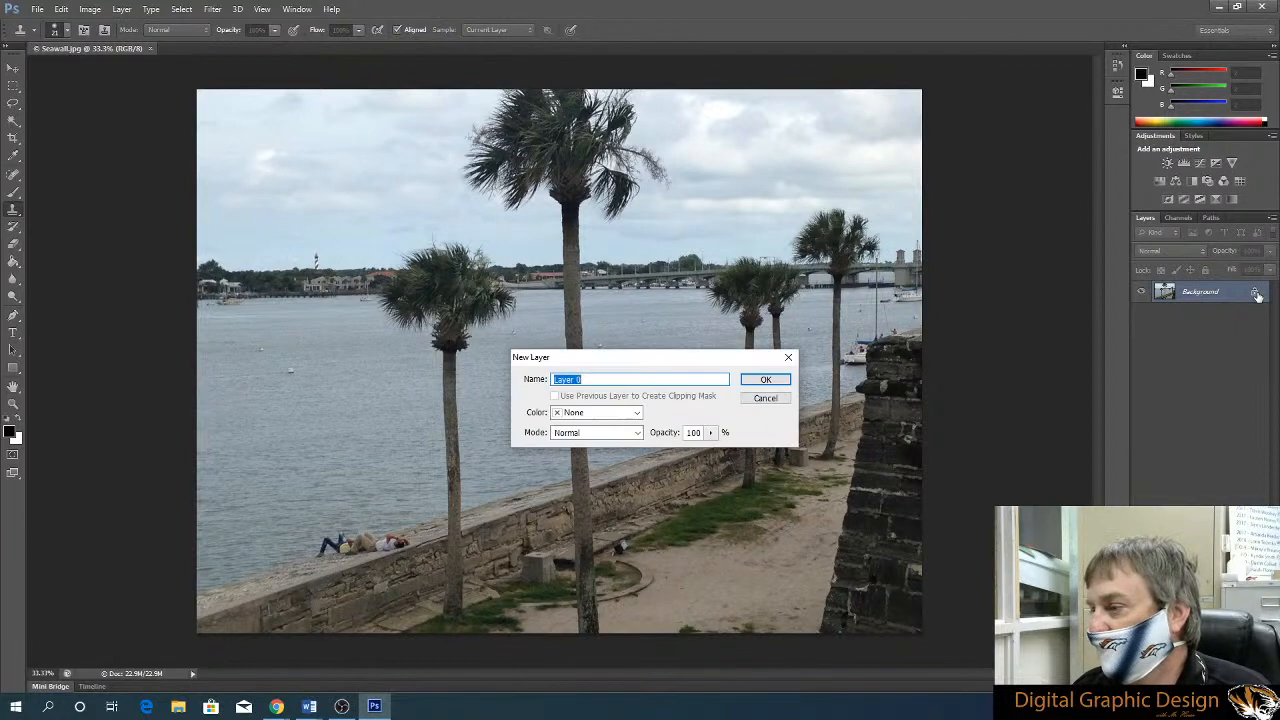
left_click(766, 381)
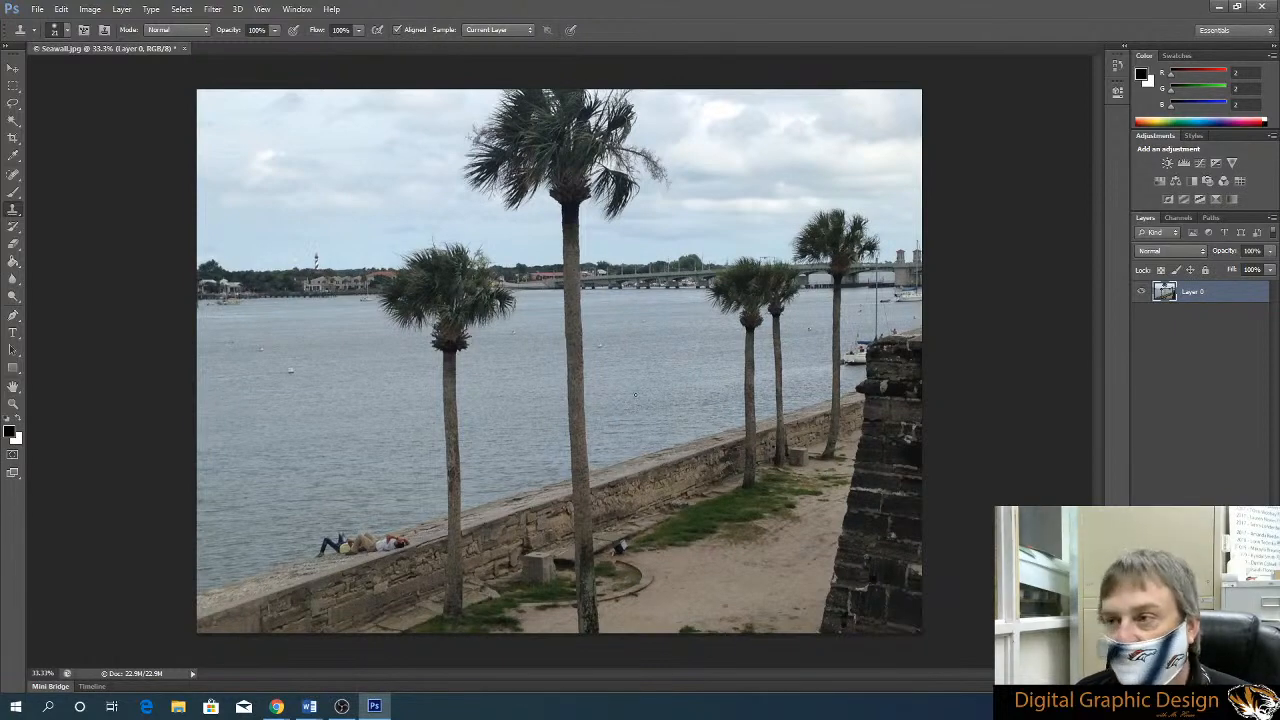
Select the Clone Stamp tool for a close-up retouch of the people lying on the seawall
scroll(134, 309, "down", 2)
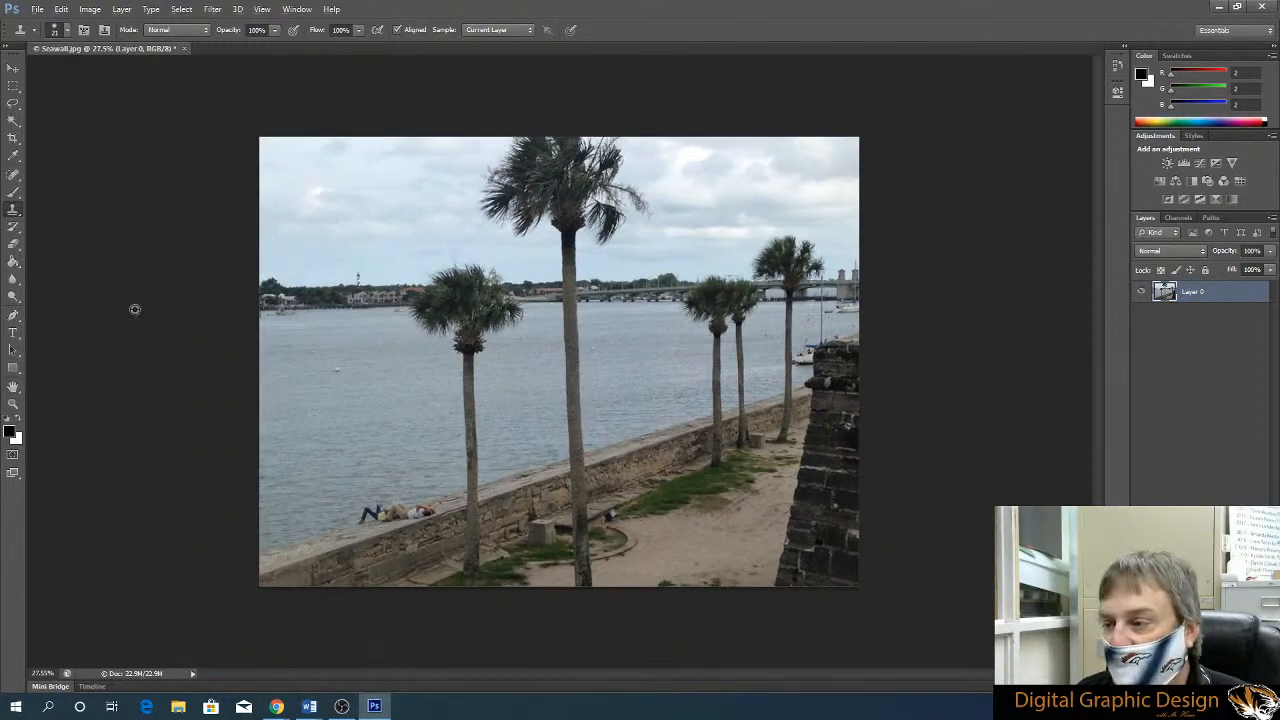
scroll(134, 309, "up", 9)
scroll(581, 301, "down", 10)
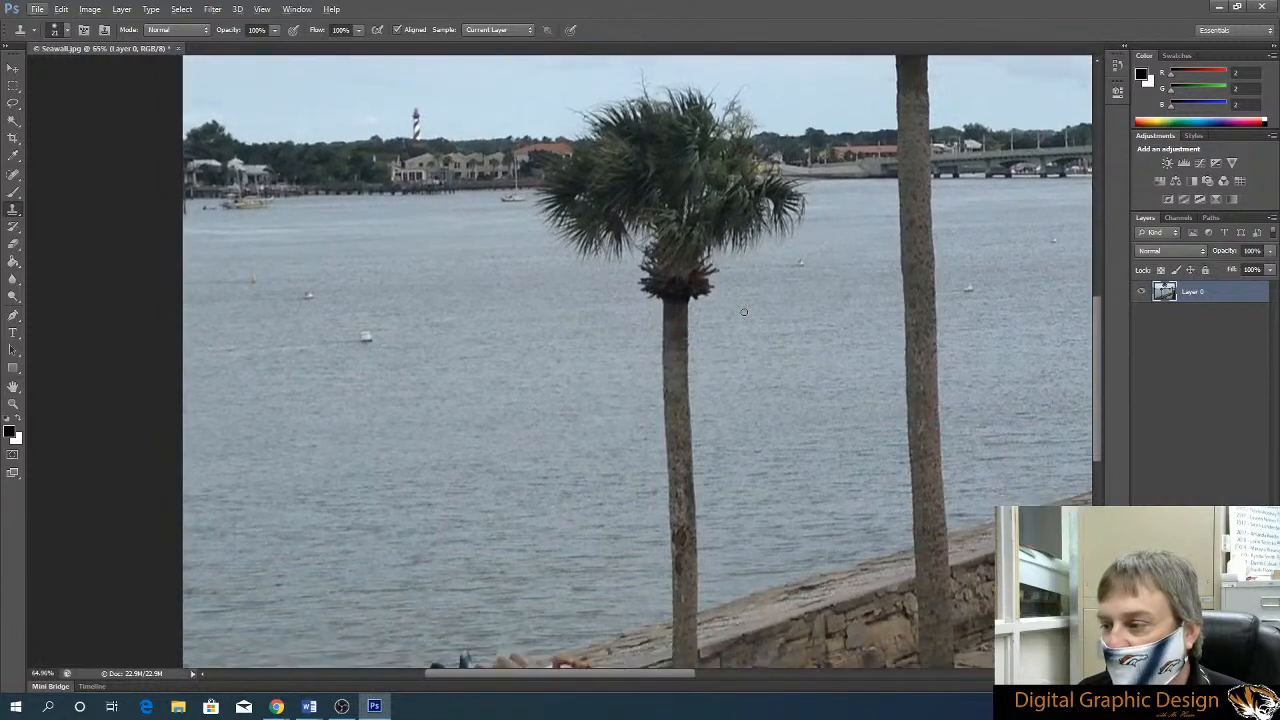
scroll(739, 311, "down", 2)
scroll(736, 312, "up", 4)
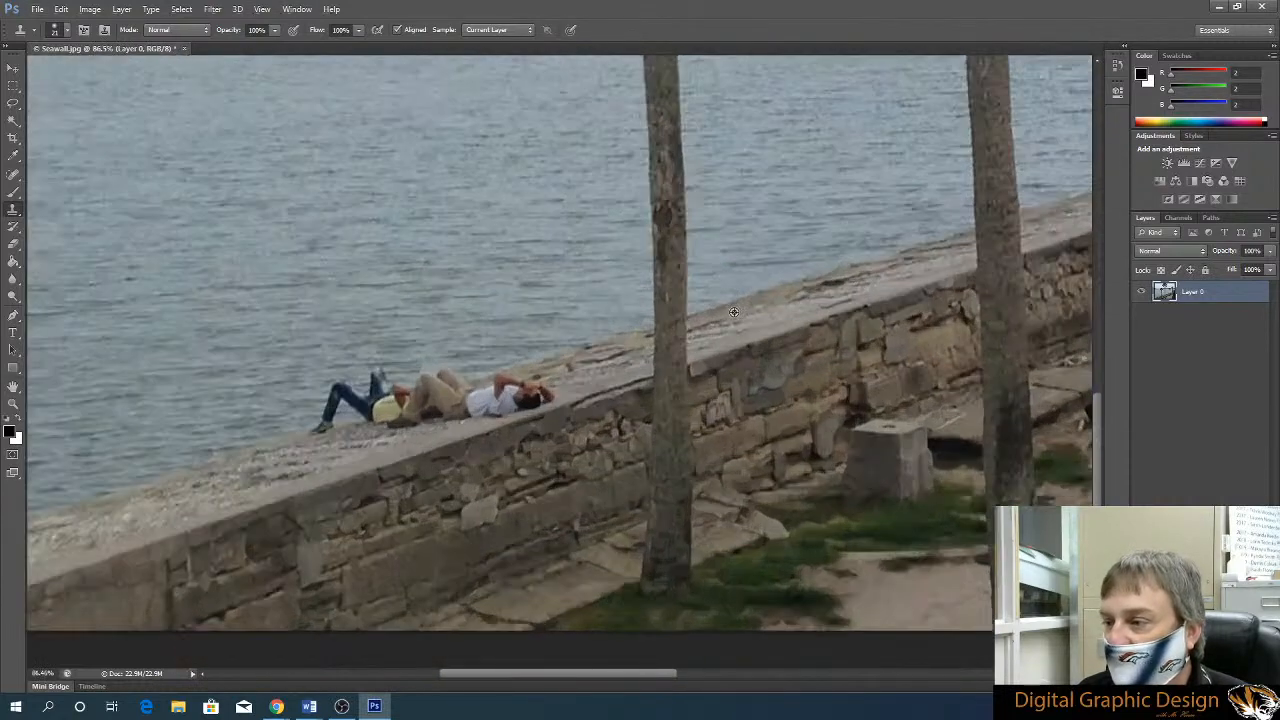
scroll(734, 312, "up", 1)
scroll(531, 400, "down", 2)
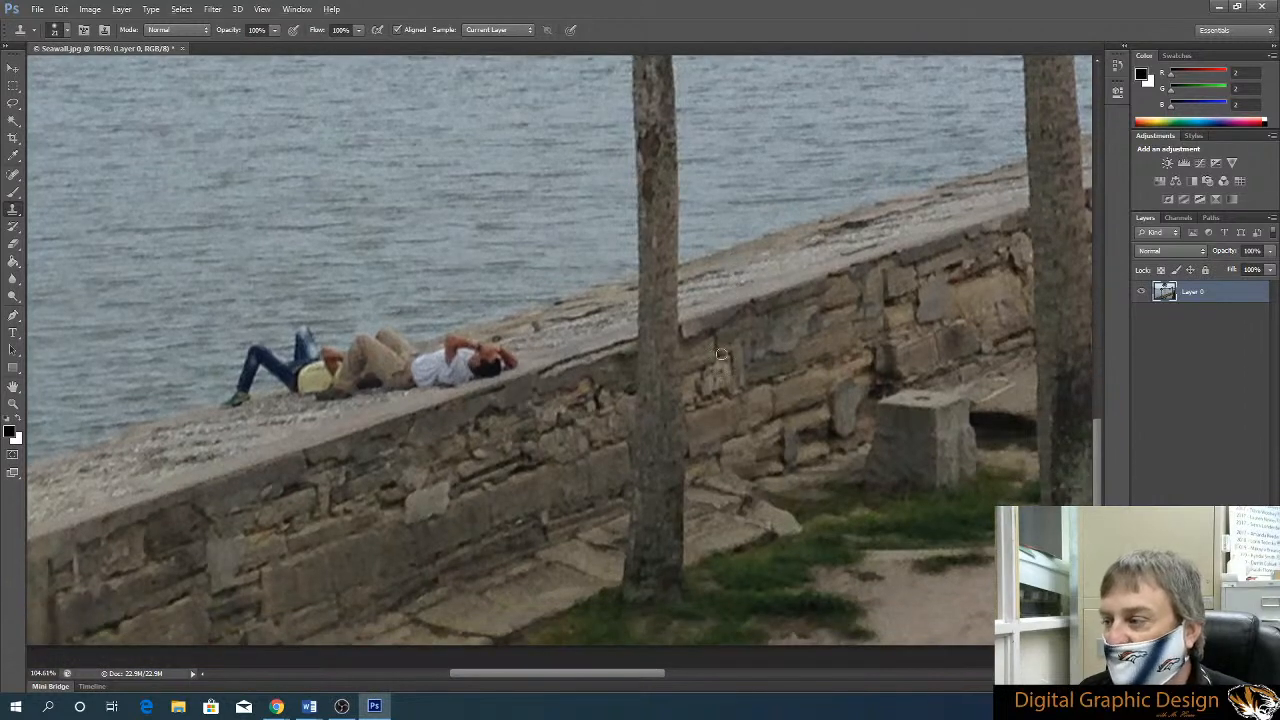
scroll(722, 354, "down", 1)
left_click_drag(577, 675, 547, 672)
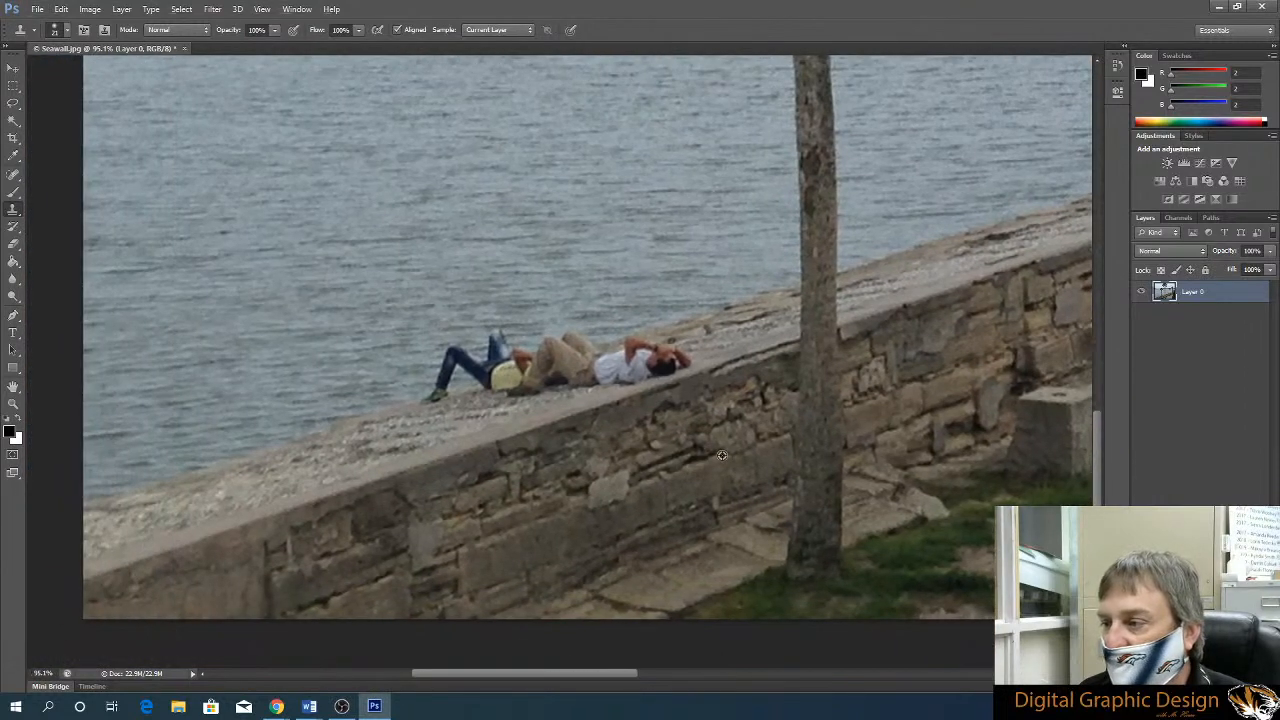
scroll(721, 455, "up", 3)
scroll(721, 455, "up", 2)
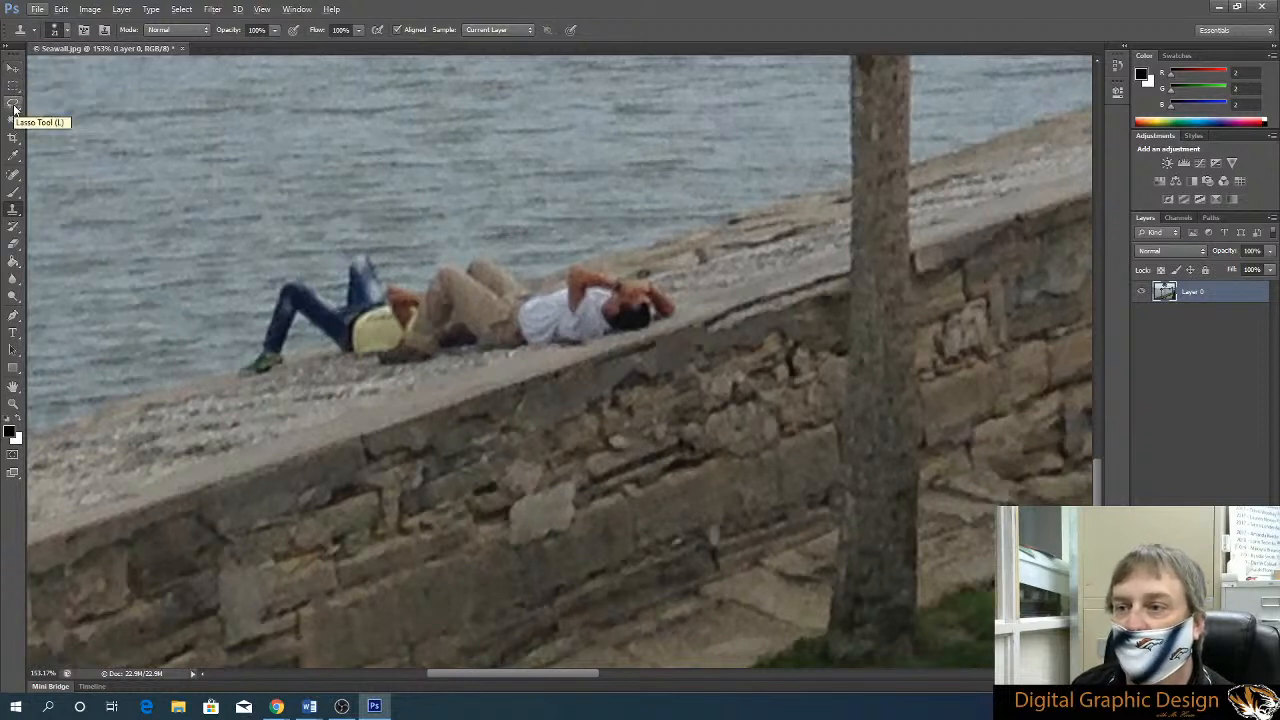
right_click(13, 210)
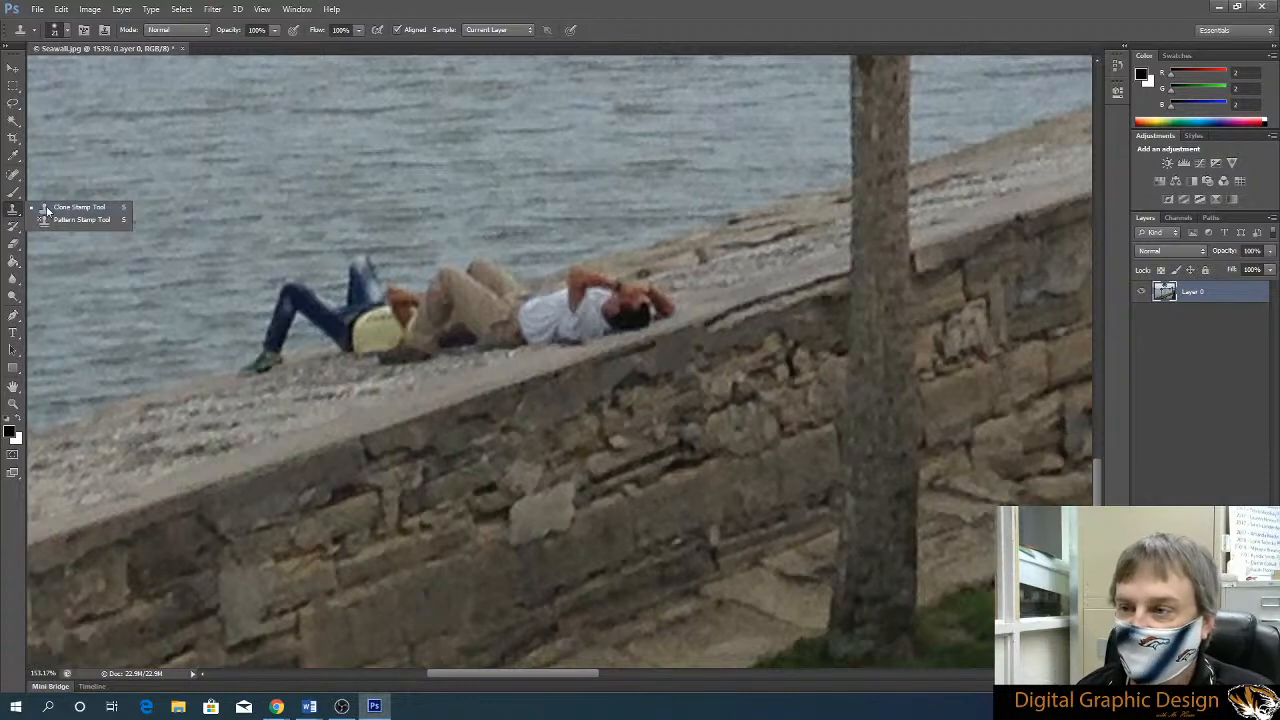
left_click(59, 209)
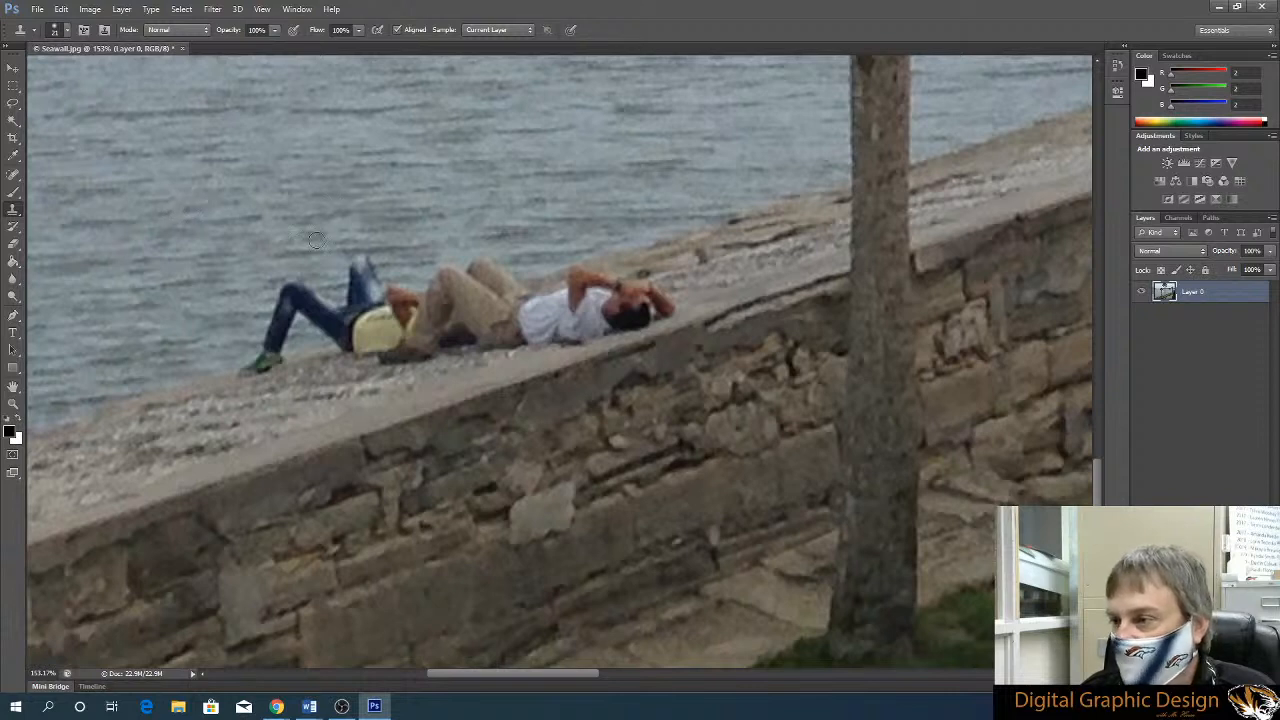
Clone nearby stone and water over the edges of the white-shirted person's head, arm and knee with a soft 21 px brush
left_click(67, 33)
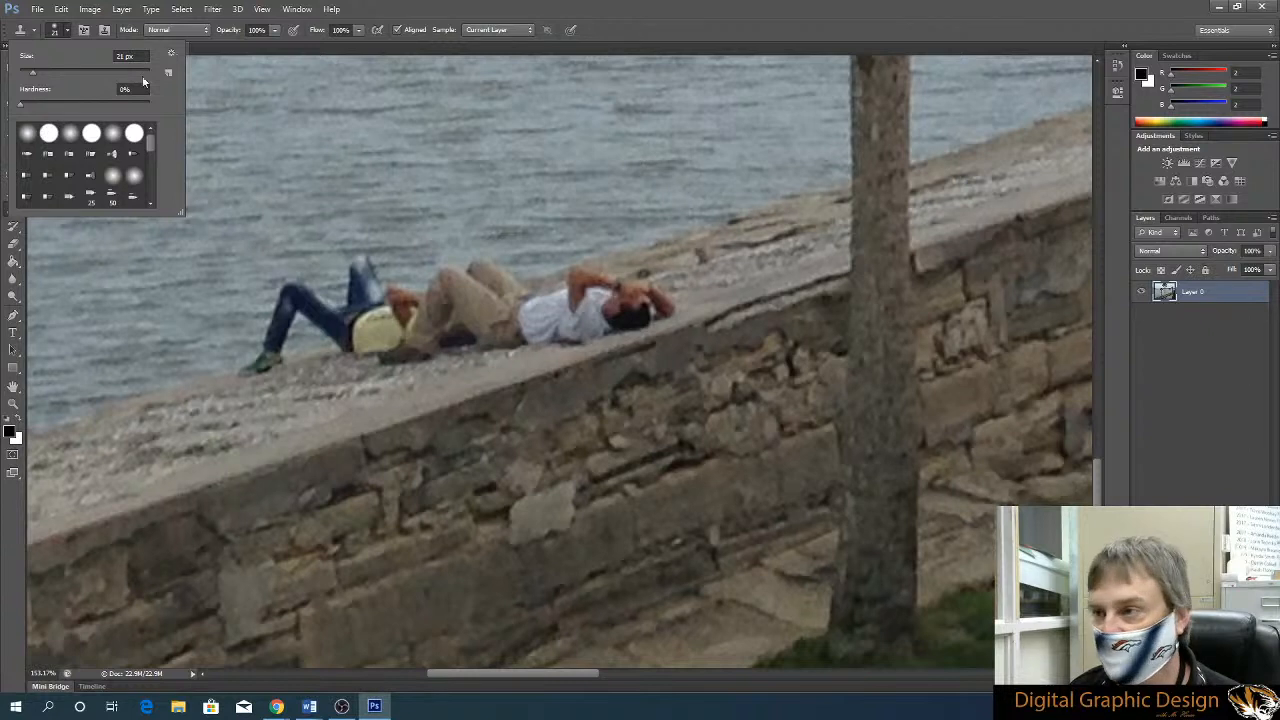
left_click(609, 31)
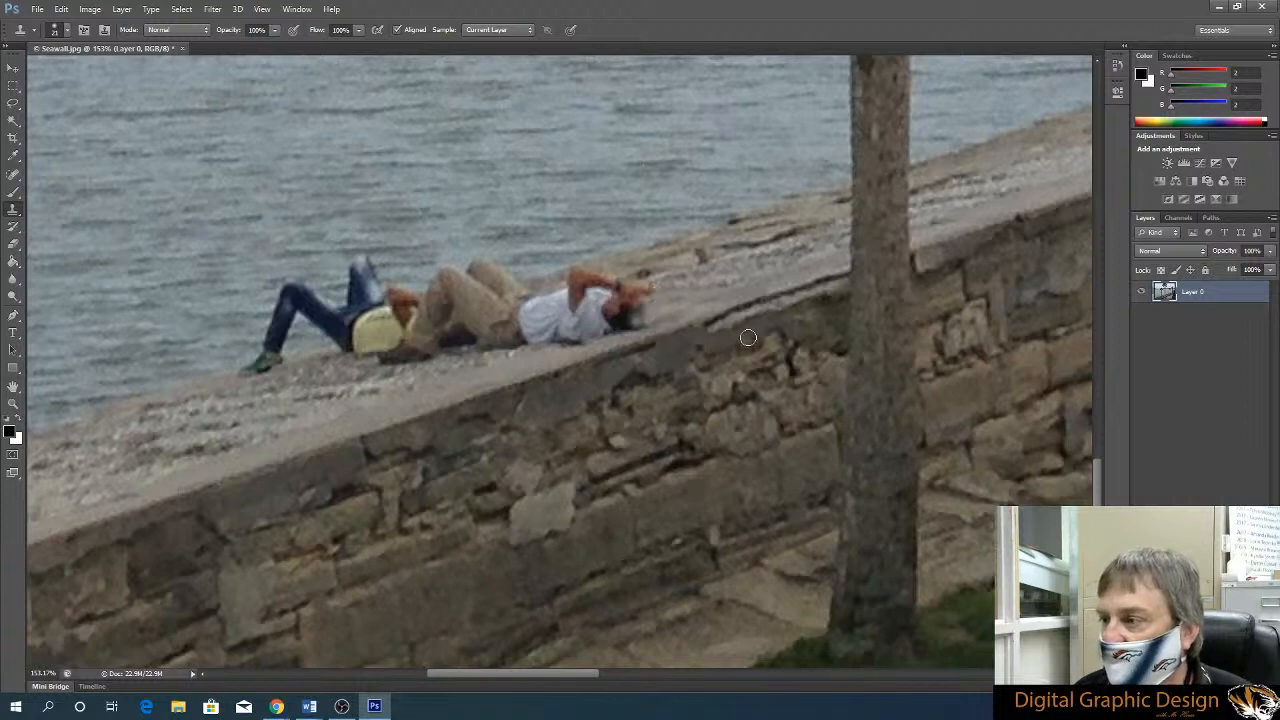
left_click(721, 284, "alt")
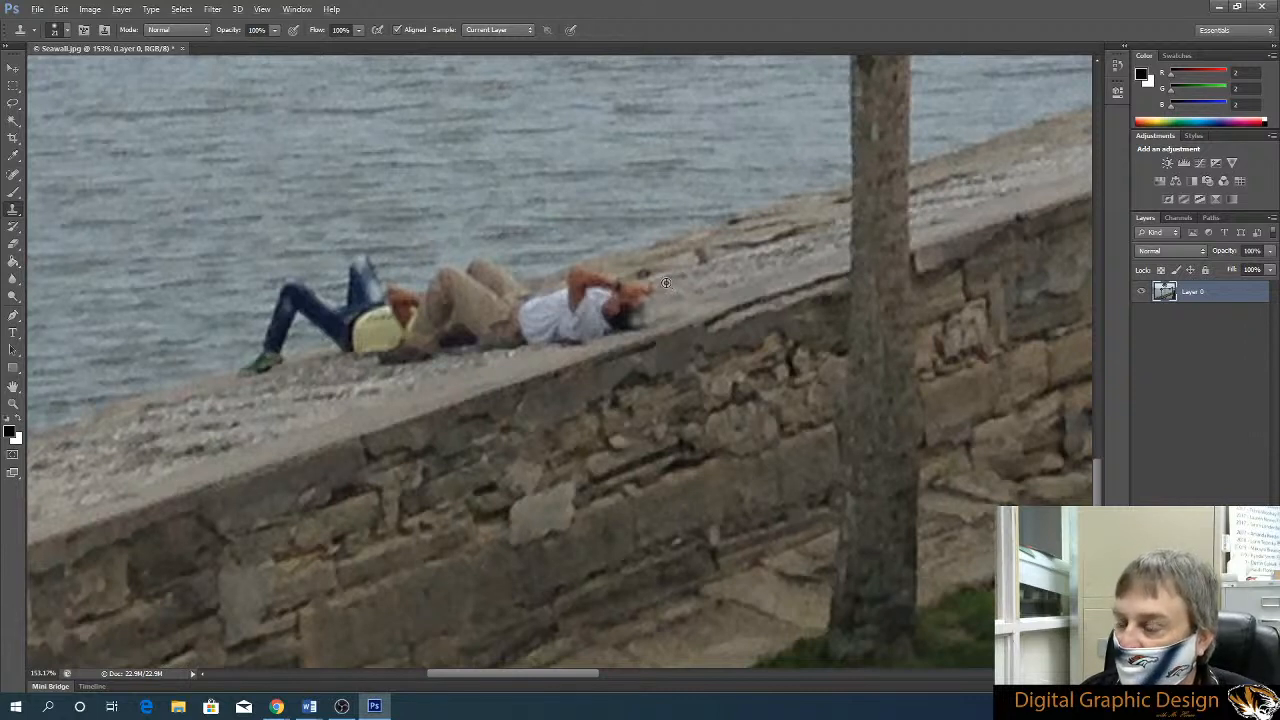
left_click(665, 283, "alt")
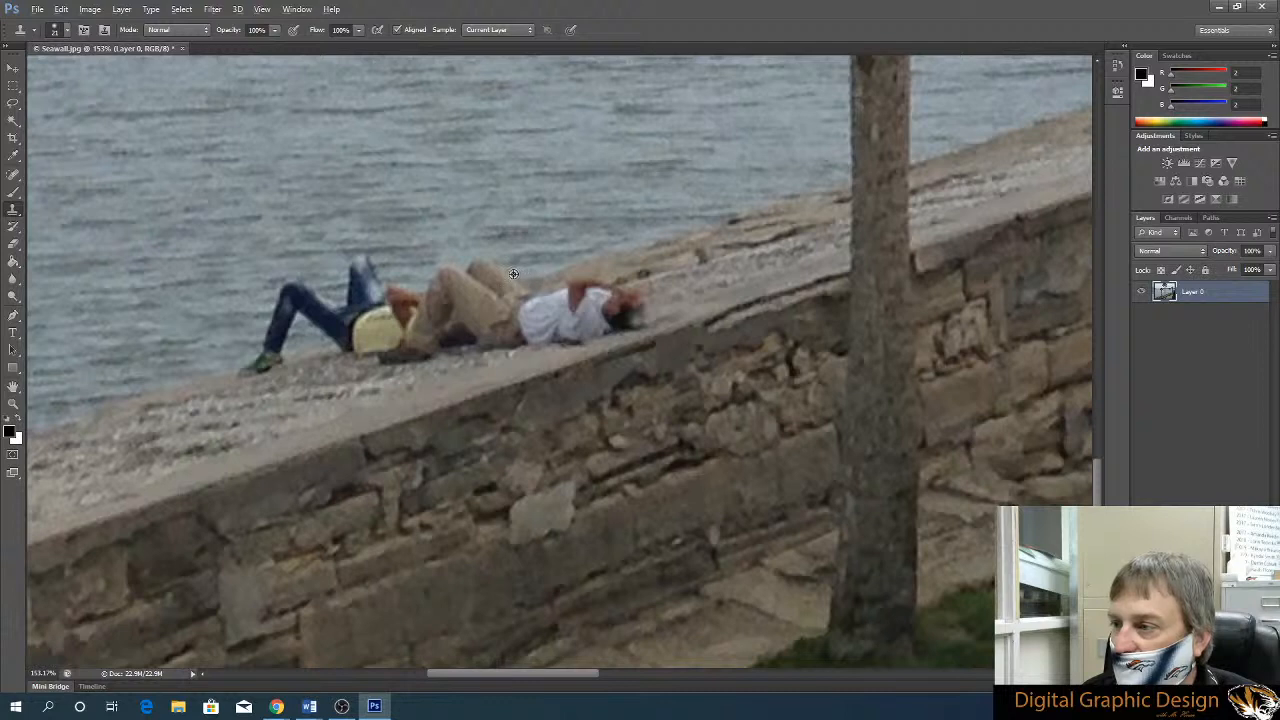
left_click(552, 256, "alt")
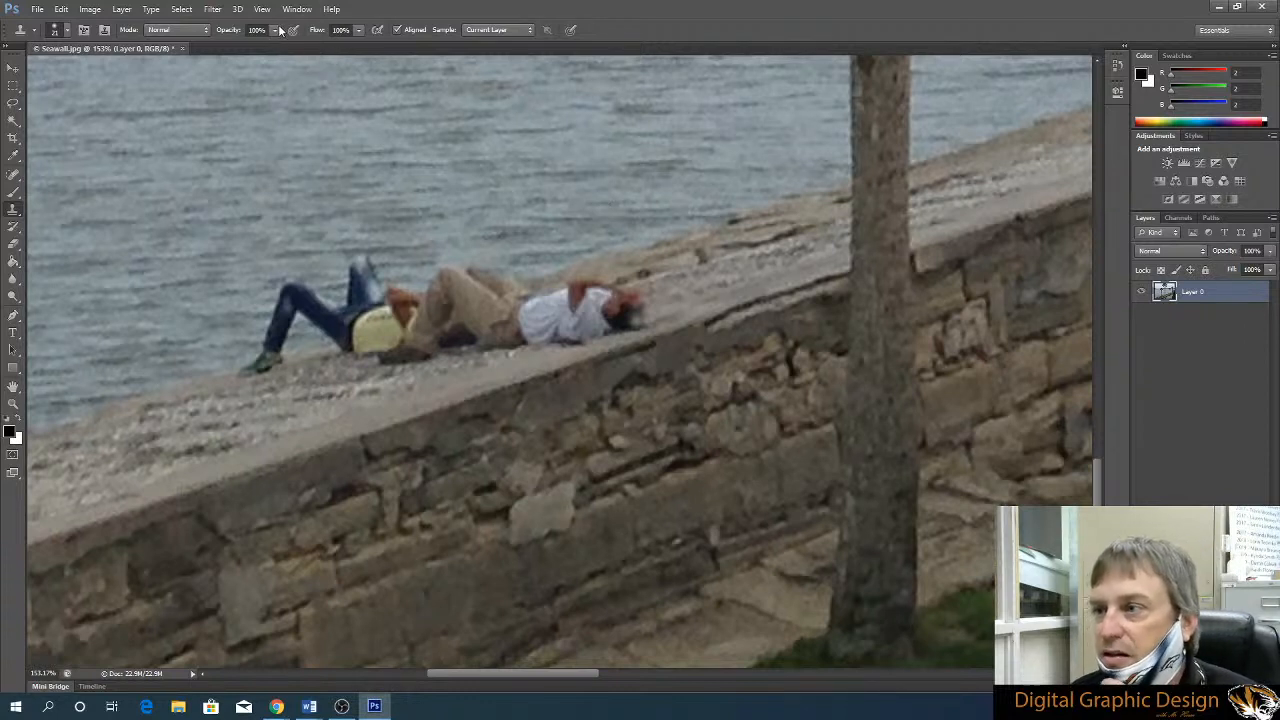
Set the Clone Stamp to a soft round brush with a size of 80 px and 0% hardness
left_click(207, 34)
left_click(207, 34)
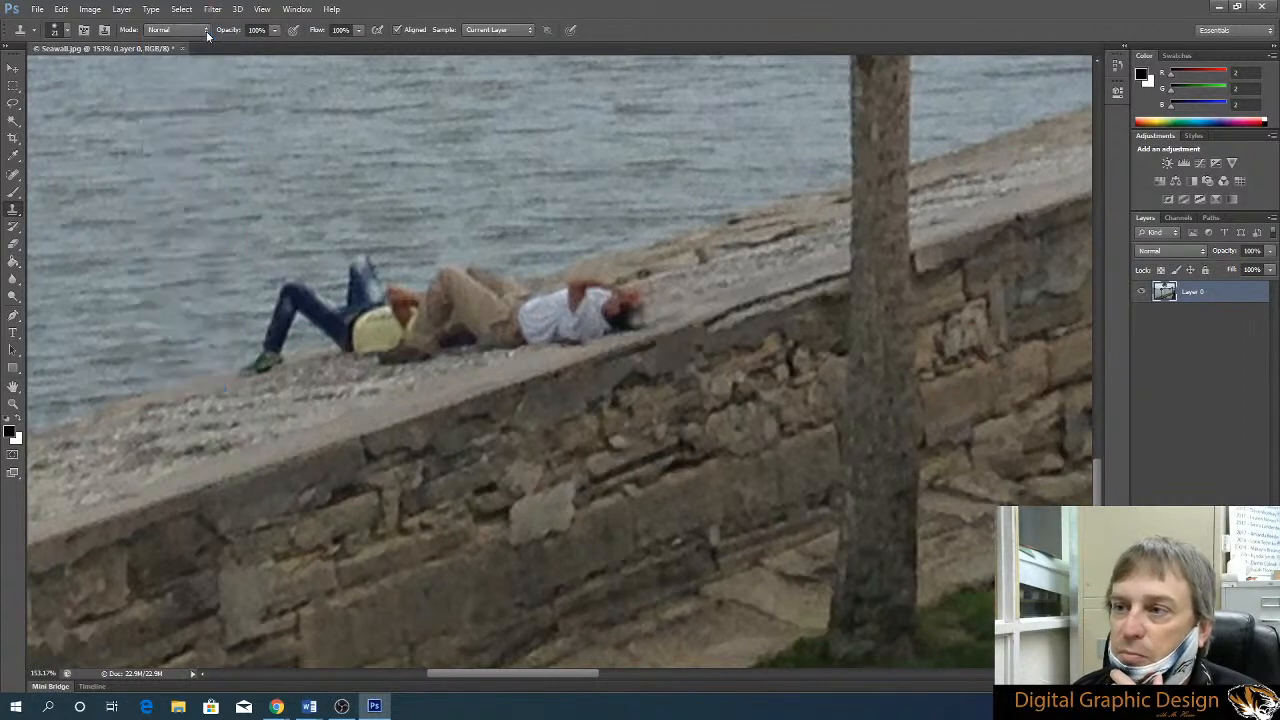
left_click(66, 33)
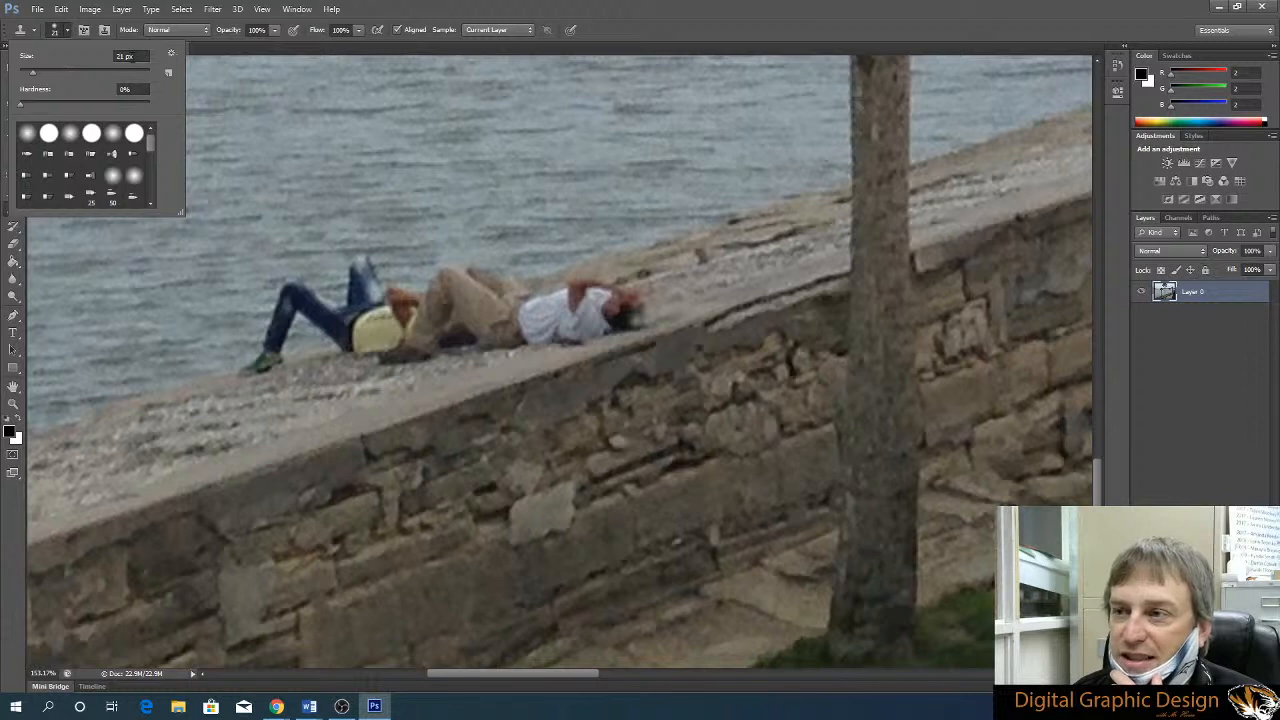
left_click_drag(142, 56, 116, 56)
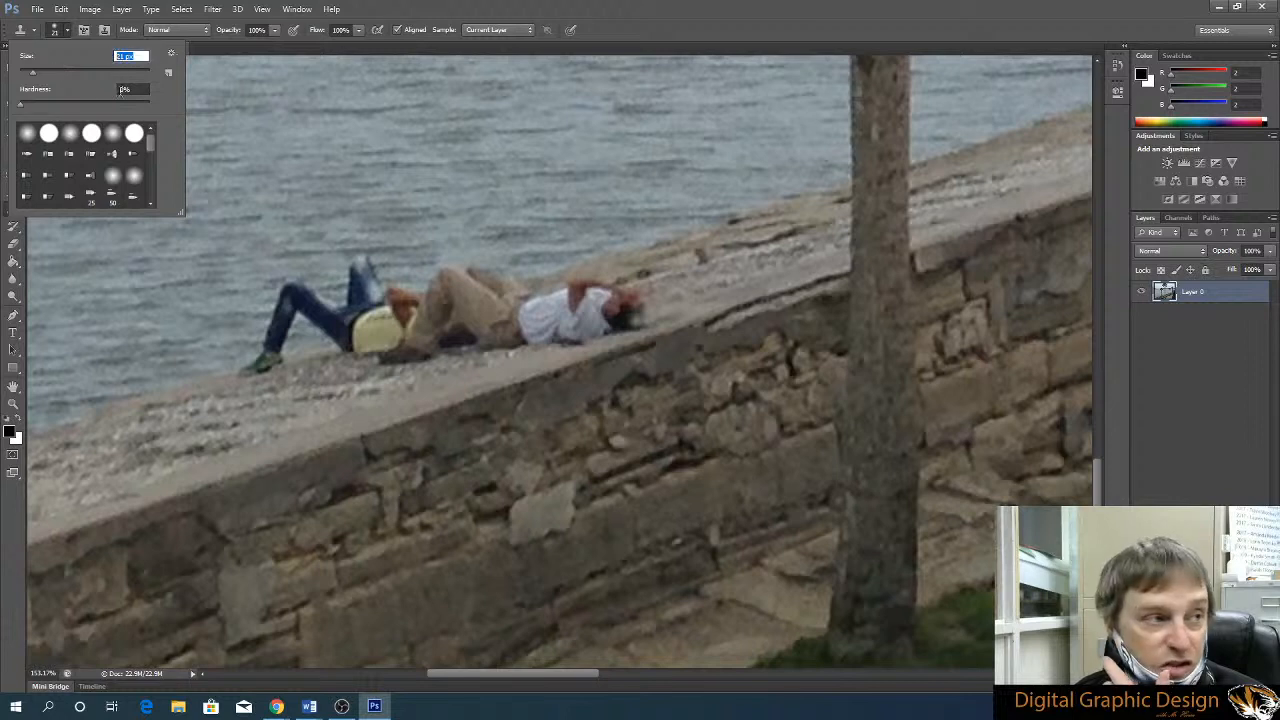
type("5")
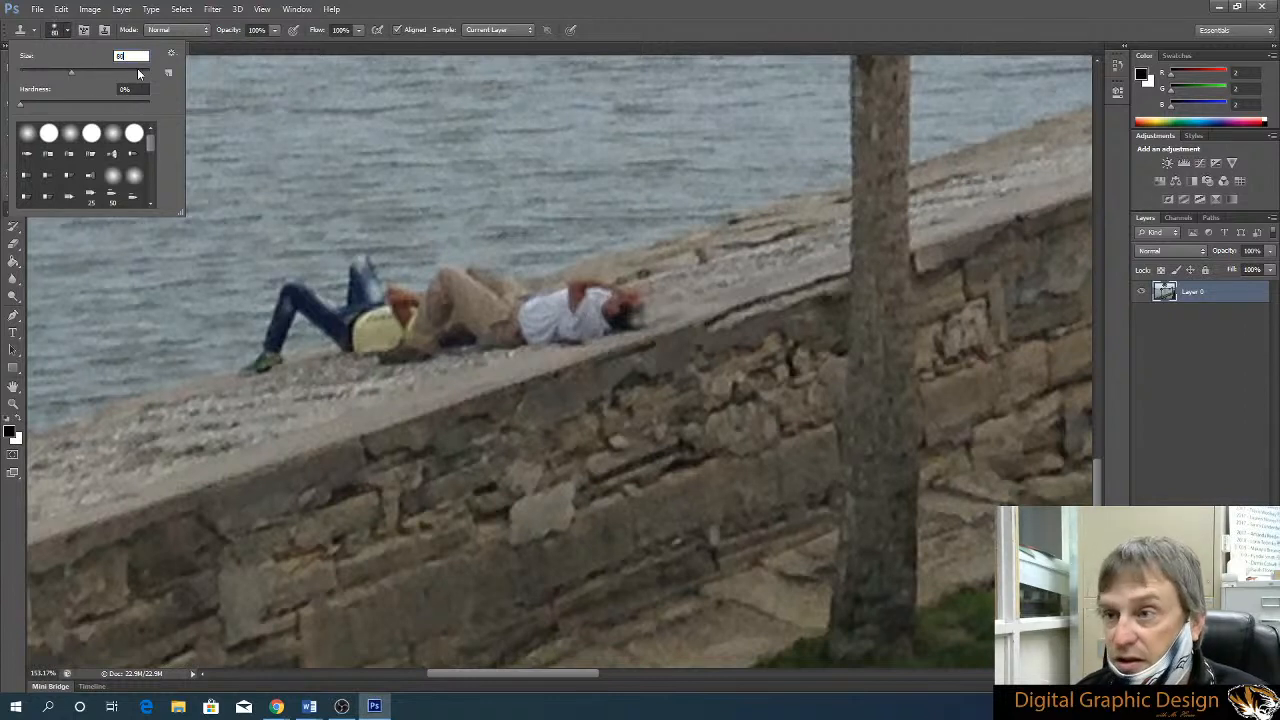
left_click(73, 134)
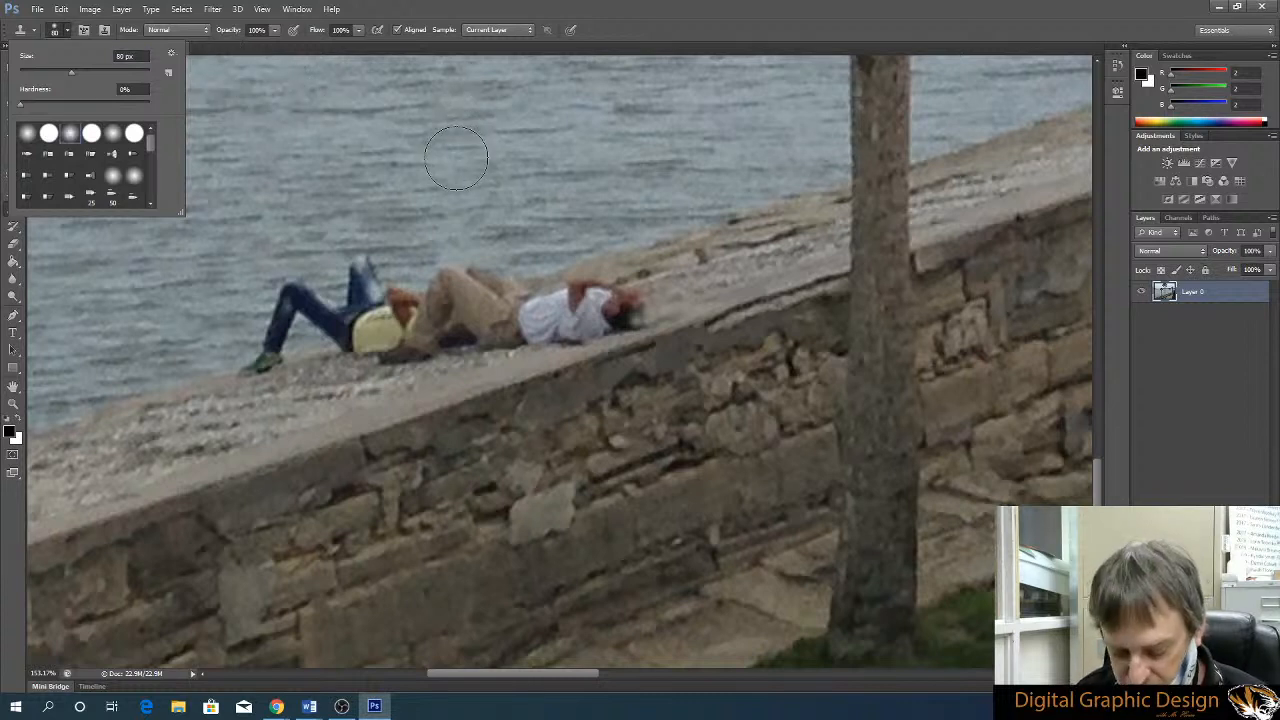
Clone sampled patches of water over the raised legs and knees of the people lying on the seawall
left_click(436, 230, "alt")
left_click(368, 258)
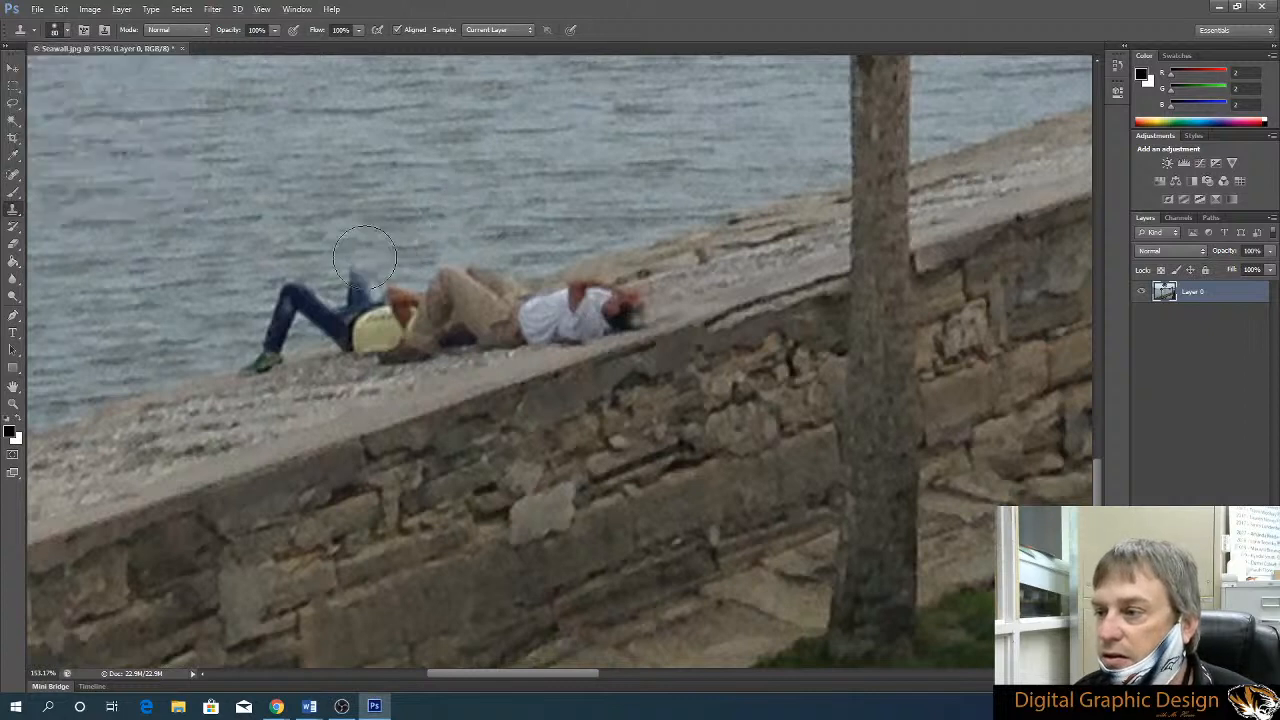
left_click(287, 251, "alt")
left_click(290, 287)
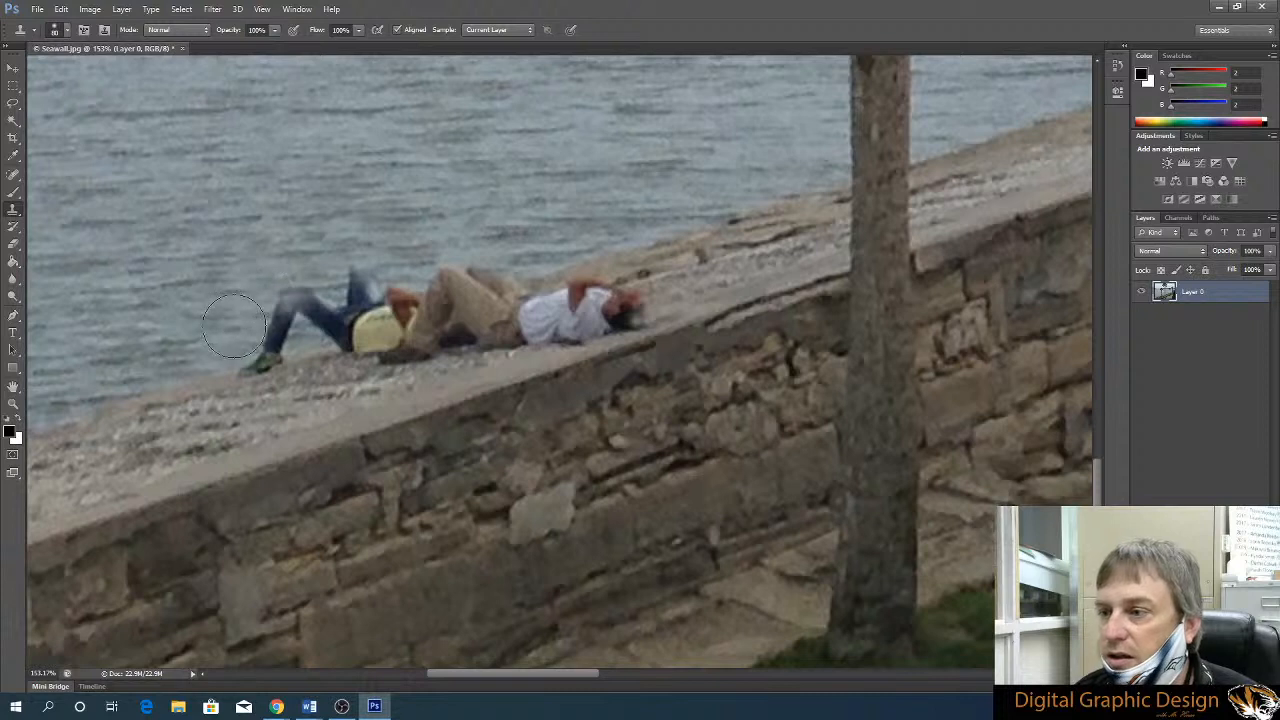
left_click(218, 299, "alt")
left_click(267, 334)
key("ctrl+z")
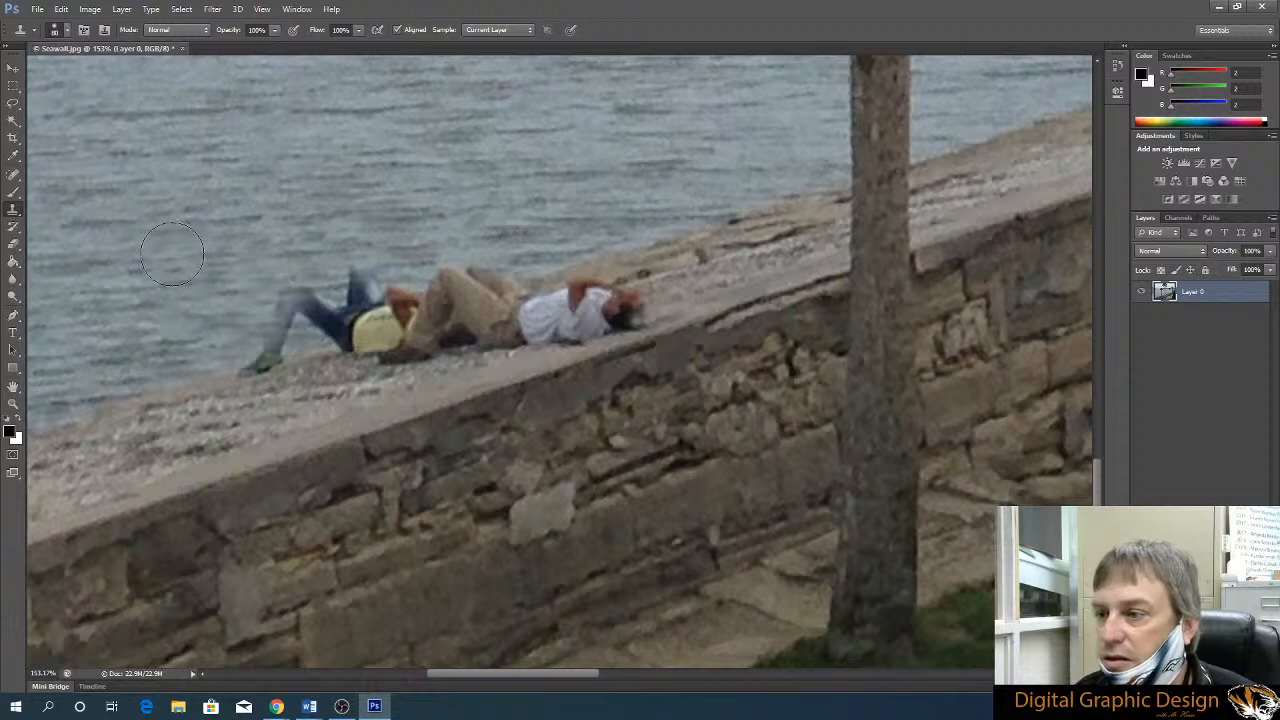
left_click(177, 250, "alt")
left_click_drag(284, 313, 363, 282)
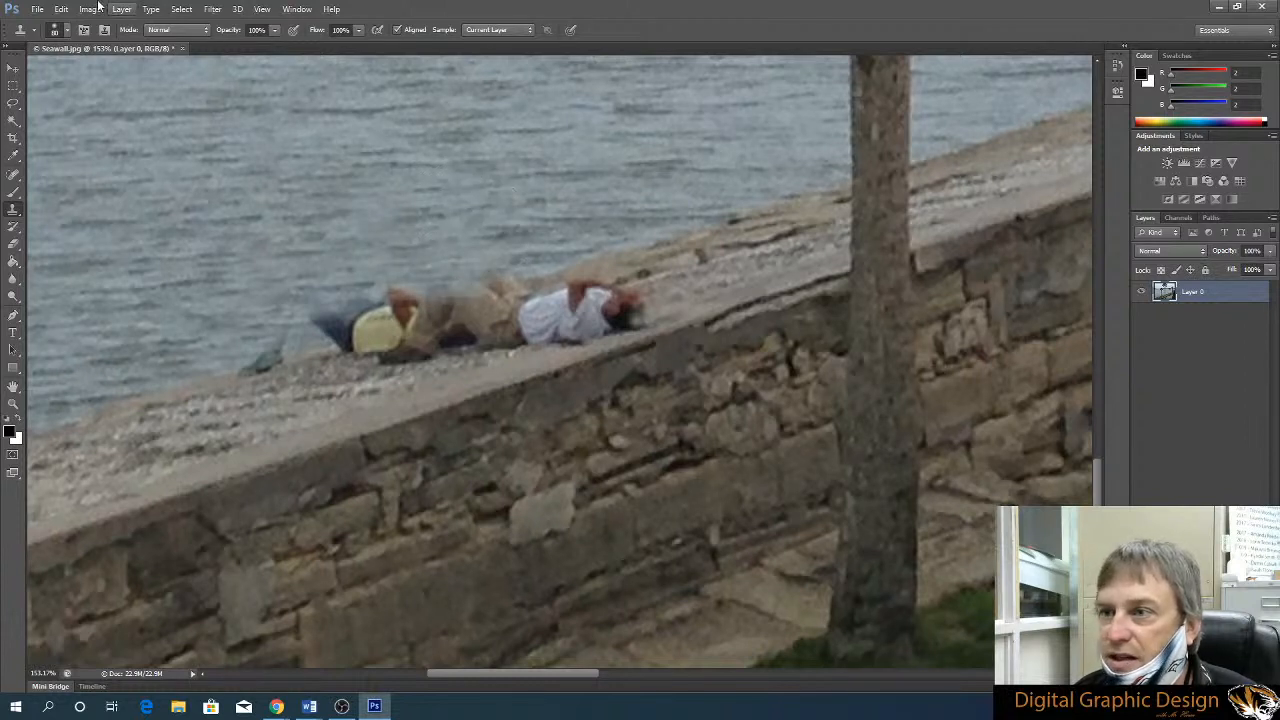
Clone sampled water over the dark legs and the greenish patch beside the yellow-shirted person at the wall's edge
left_click(68, 31)
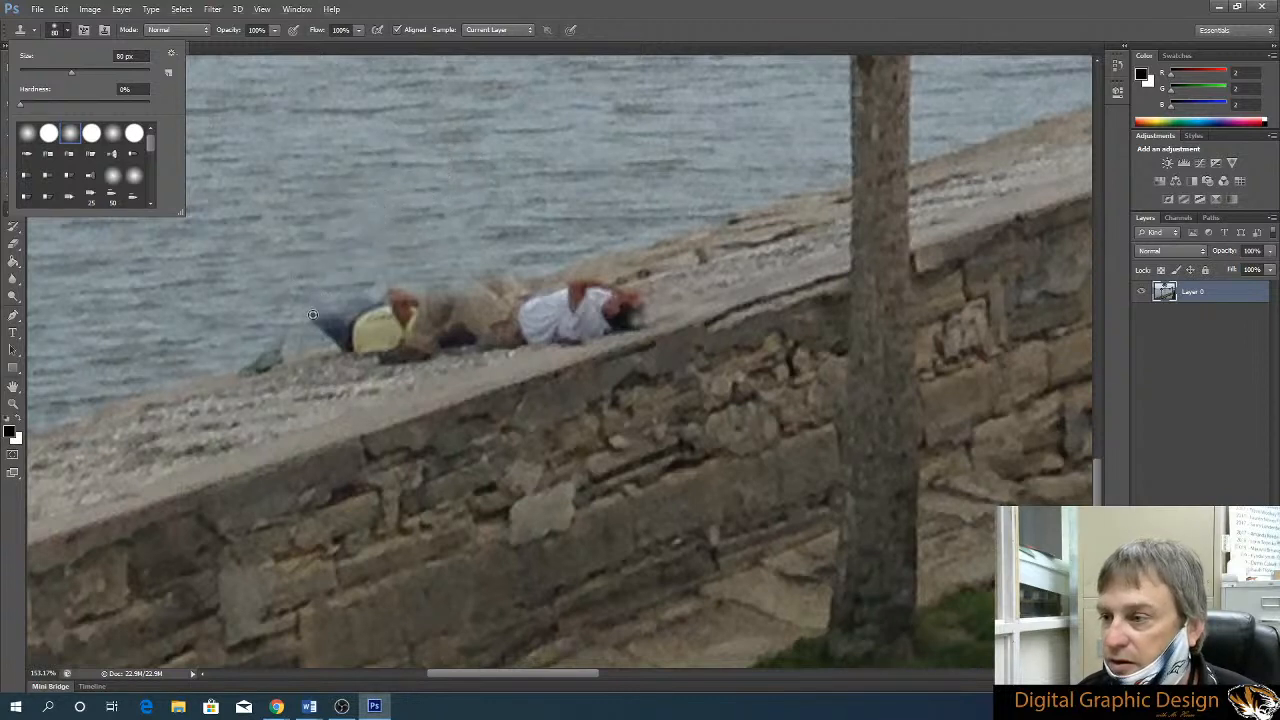
left_click(307, 228, "alt")
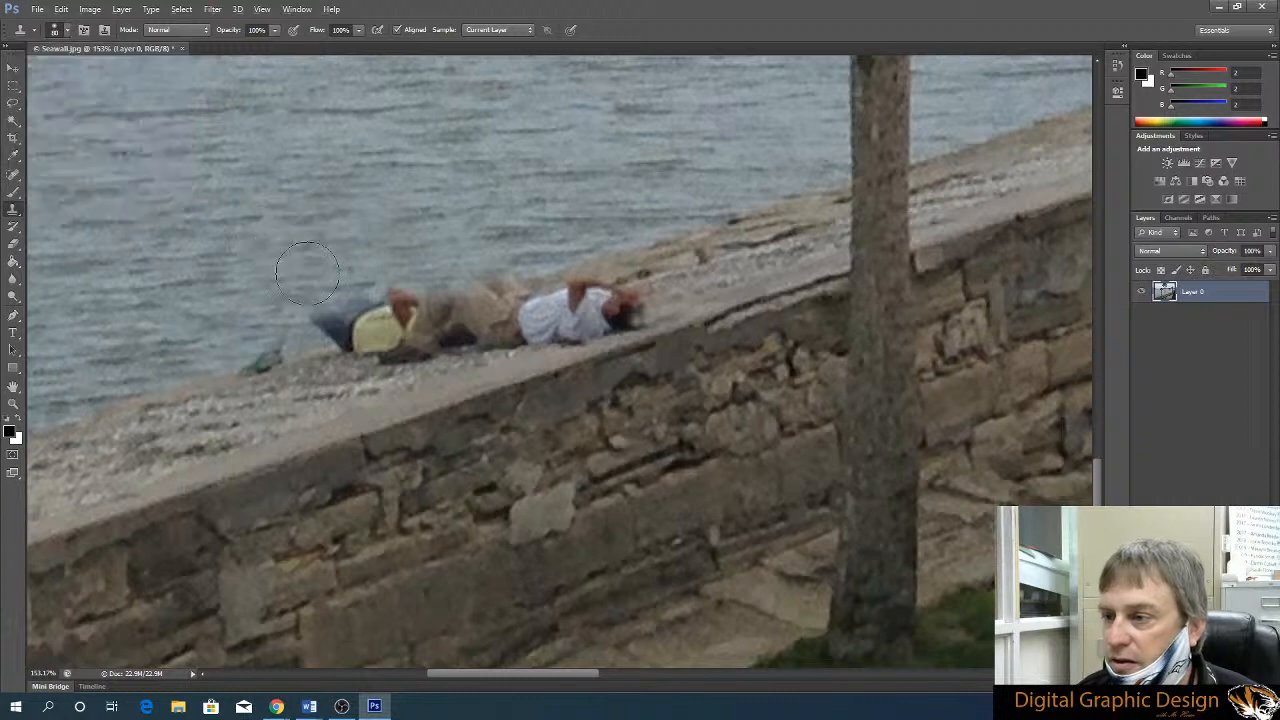
mouse_move(313, 300)
left_mouse_down()
mouse_move(327, 319)
mouse_move(258, 345)
left_mouse_up()
left_click(238, 251, "alt")
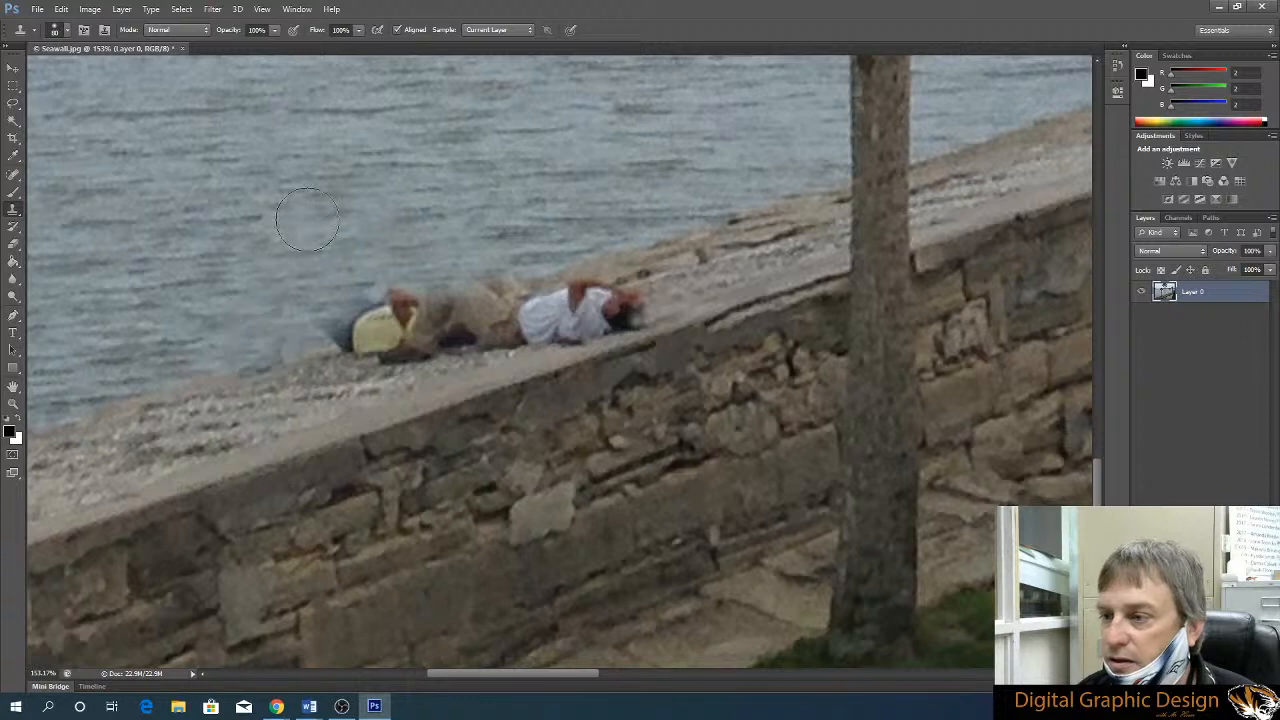
left_click(364, 238, "alt")
left_click_drag(391, 274, 400, 280)
key("ctrl+z")
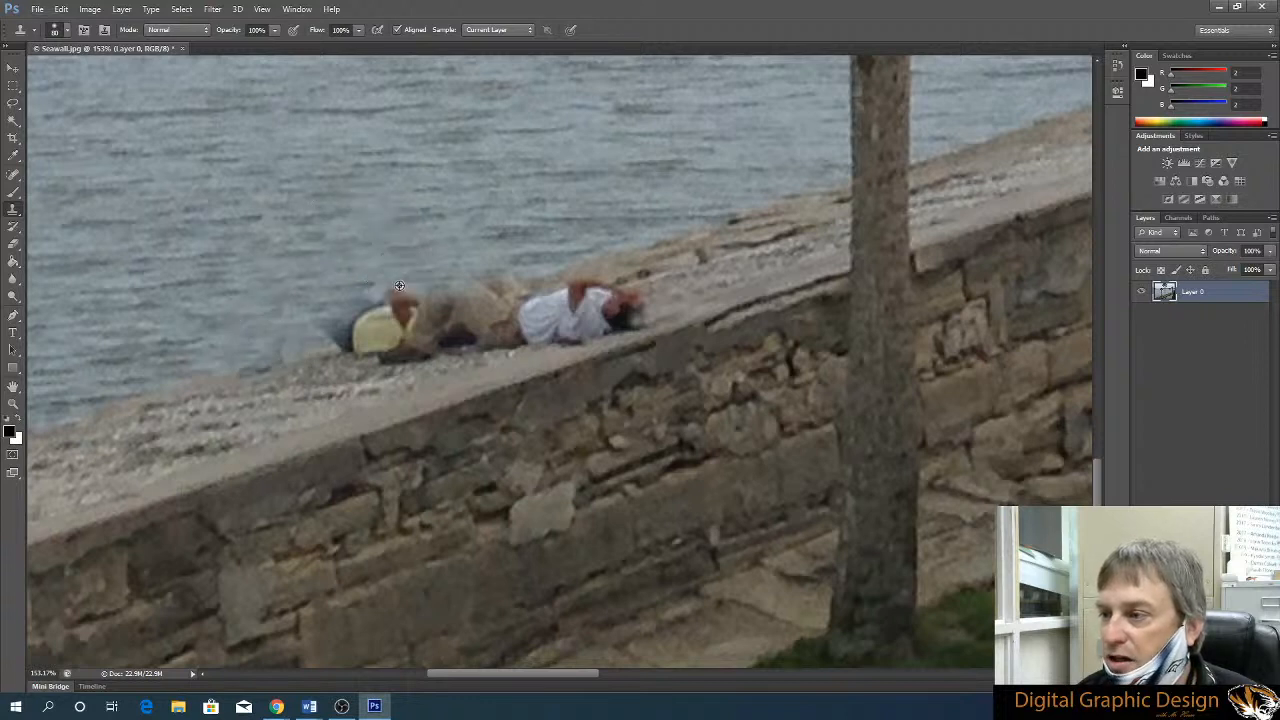
Clone water over the yellow-shirted person's arm and upper body and along the tops of the neighbouring khaki knees
left_click(397, 296, "alt")
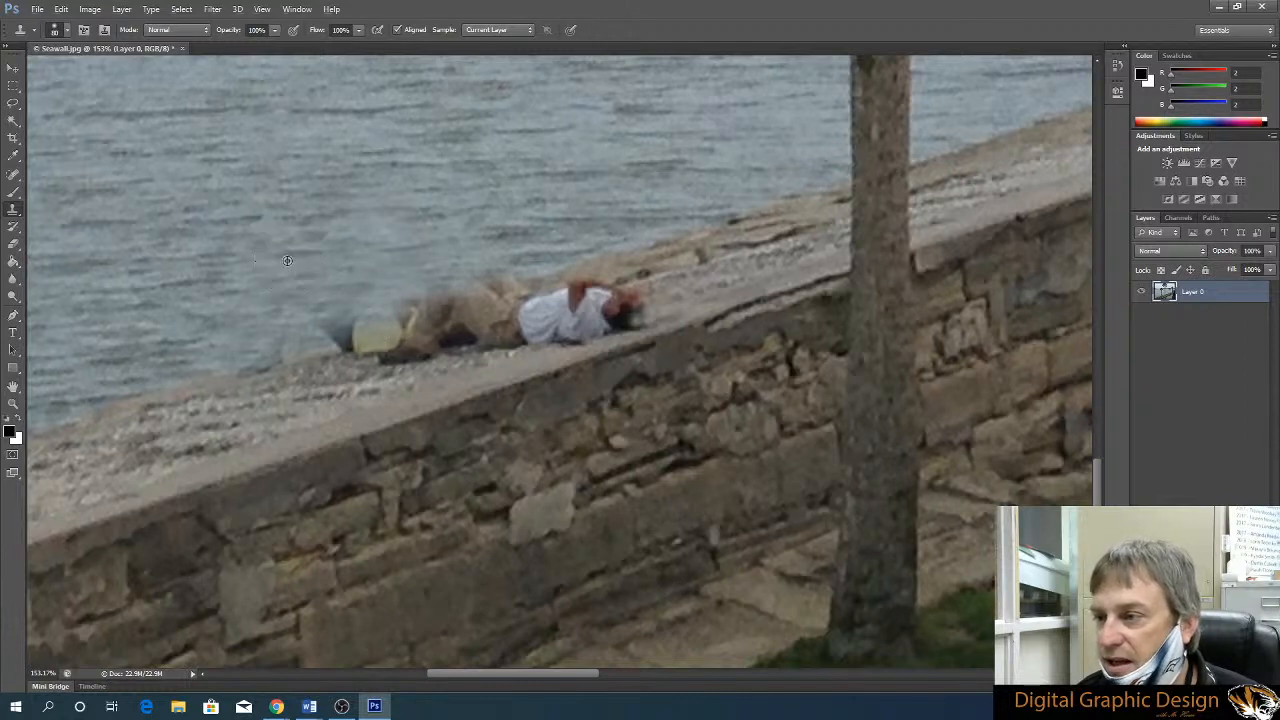
mouse_move(328, 309)
left_mouse_down()
mouse_move(348, 334)
mouse_move(501, 268)
left_mouse_up()
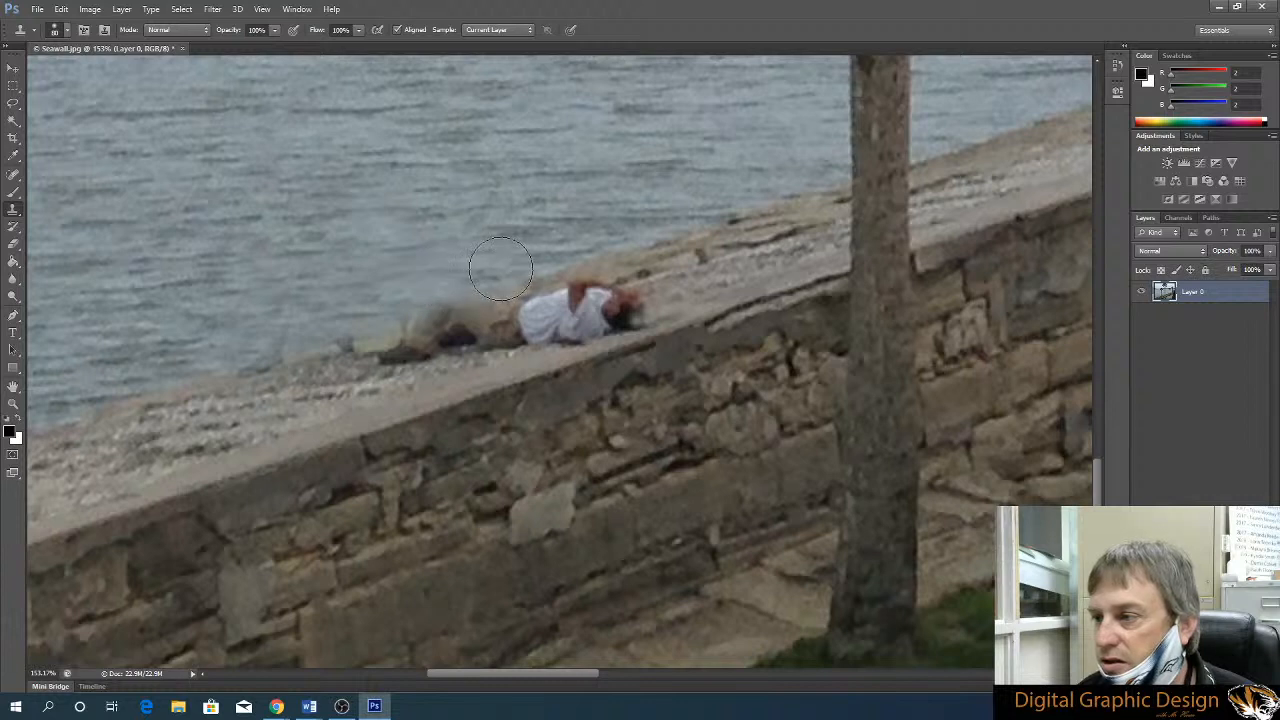
Clone the wall's stone back edge over the remaining khaki legs and the white-shirted person's raised arm
left_click(667, 253, "alt")
mouse_move(640, 272)
left_mouse_down()
mouse_move(433, 320)
mouse_move(450, 321)
left_mouse_up()
left_click(653, 265, "alt")
left_click_drag(616, 273, 583, 284)
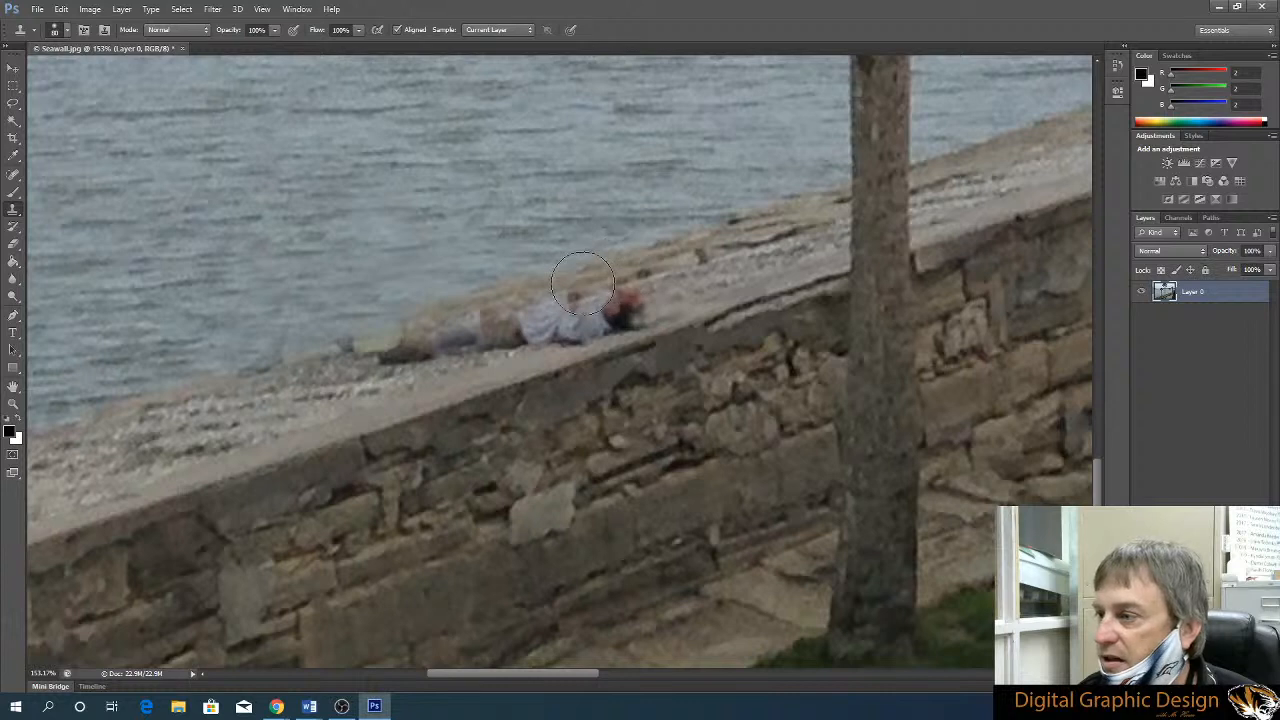
Clone the wall's gravelly top surface over the white-shirted person's head, shoulder and upper torso
left_click(679, 285, "alt")
mouse_move(644, 294)
left_mouse_down()
mouse_move(632, 304)
mouse_move(660, 294)
mouse_move(578, 313)
left_mouse_up()
left_click(765, 264, "alt")
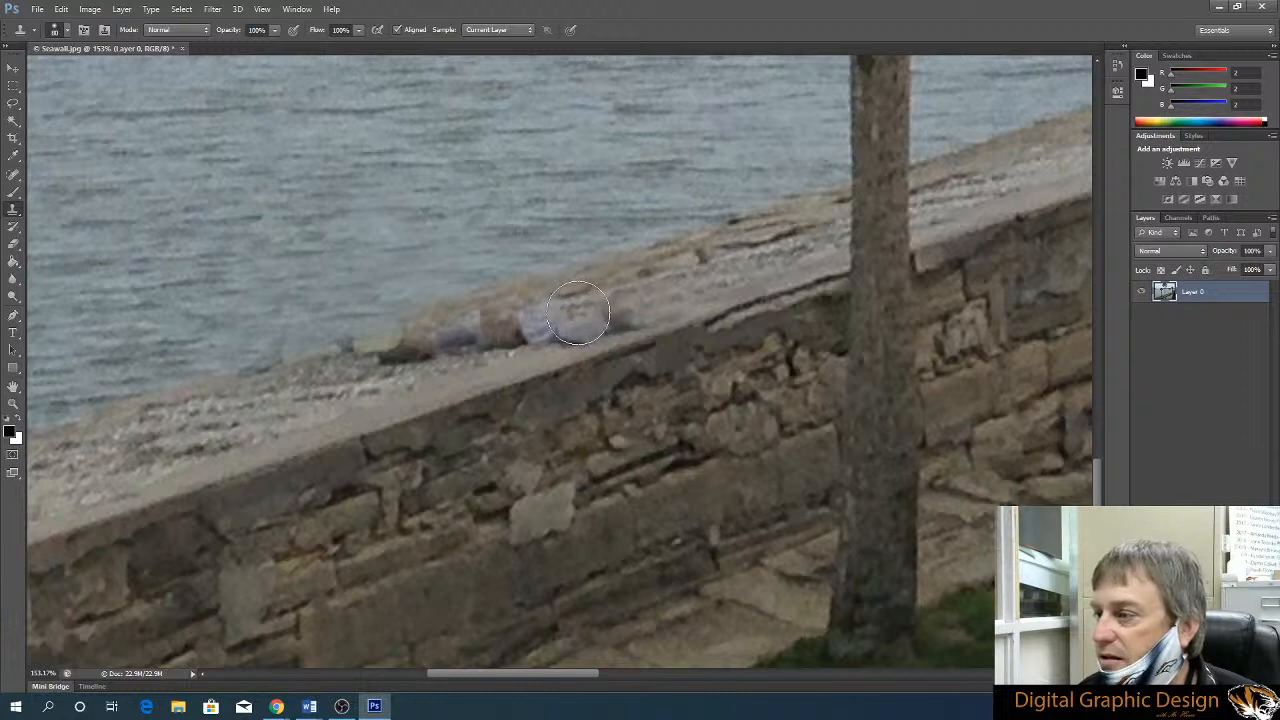
left_click(747, 264, "alt")
left_click_drag(619, 304, 656, 286)
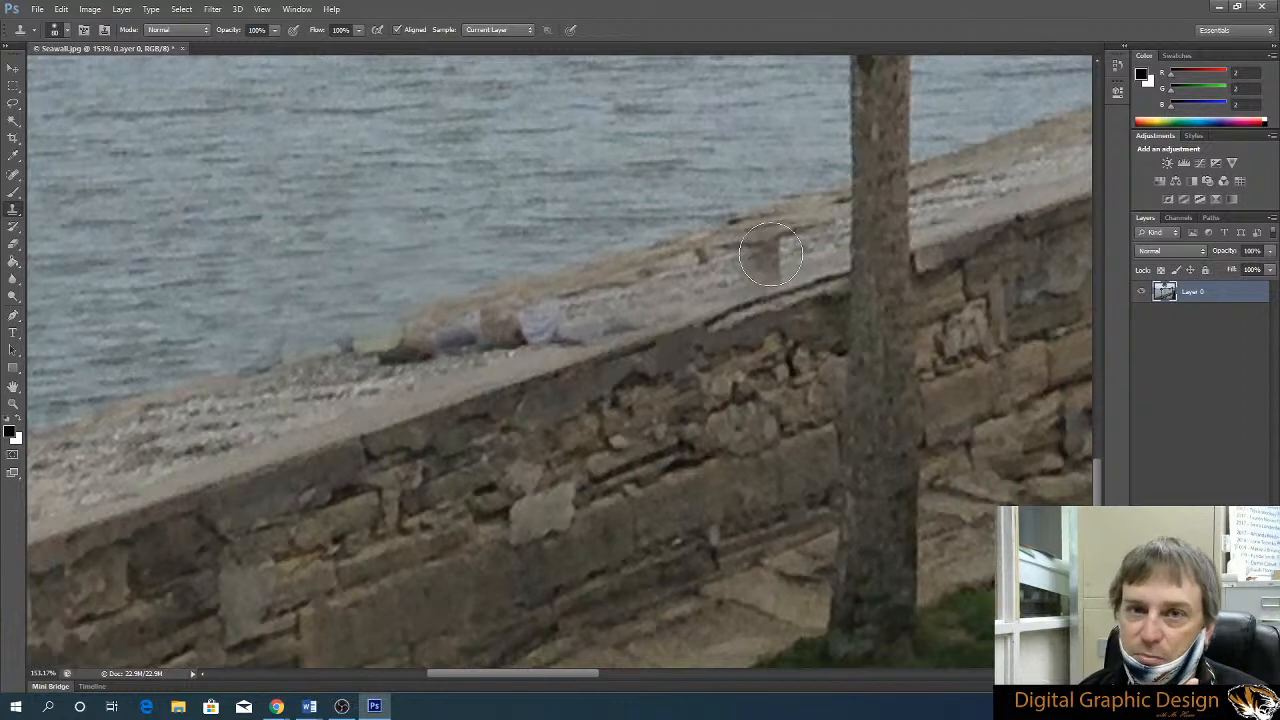
Save the retouched image to the Desktop as Seawall.psd in Photoshop format with layers kept
left_click(40, 9)
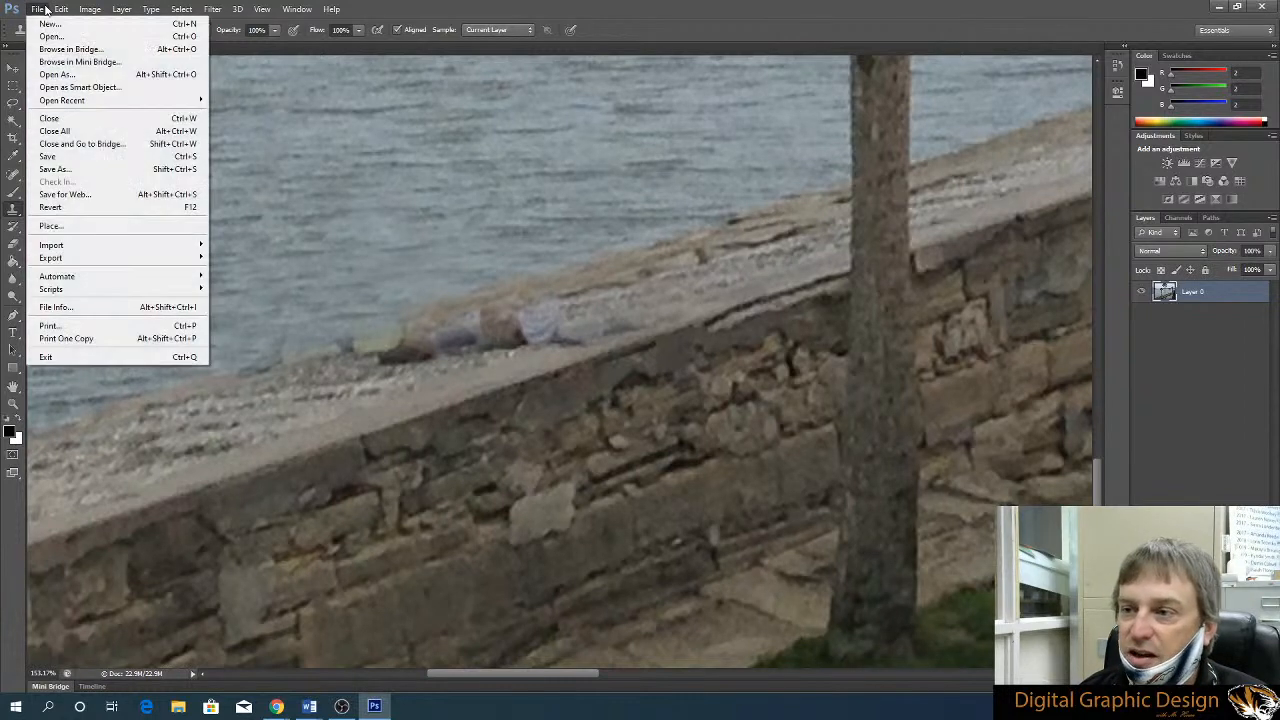
left_click(55, 169)
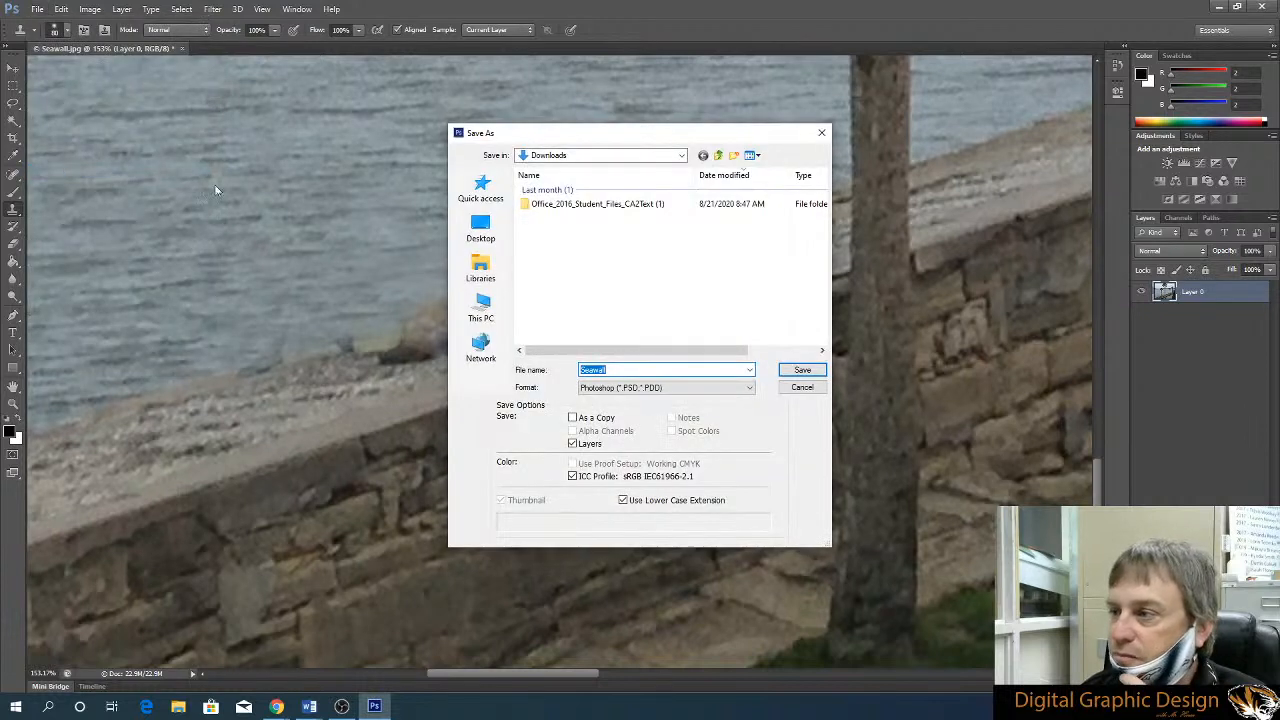
left_click(481, 268)
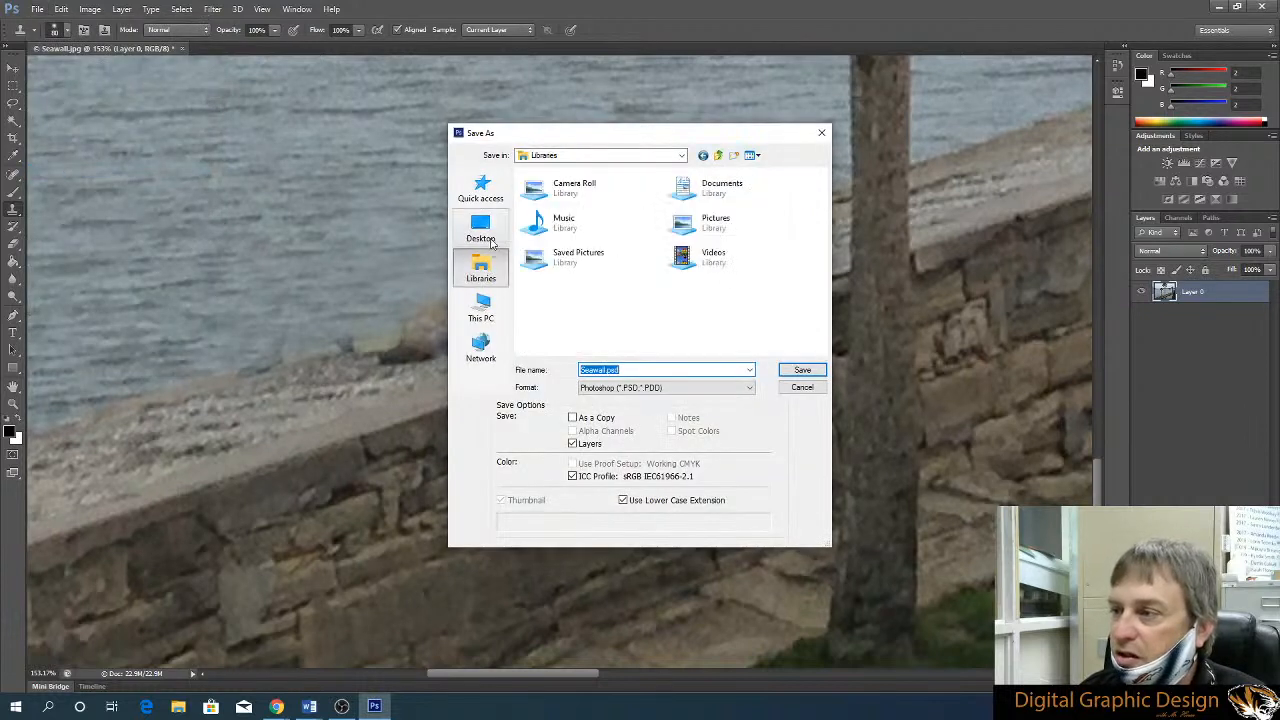
left_click(481, 228)
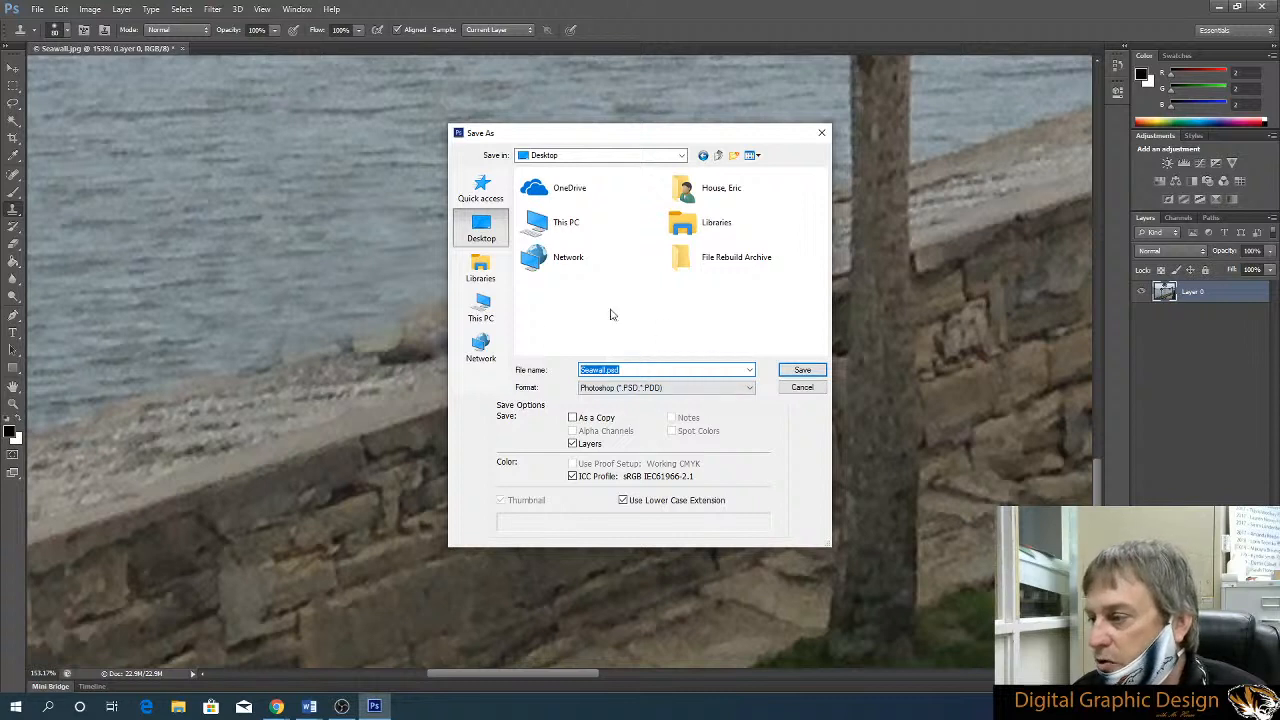
left_click(800, 370)
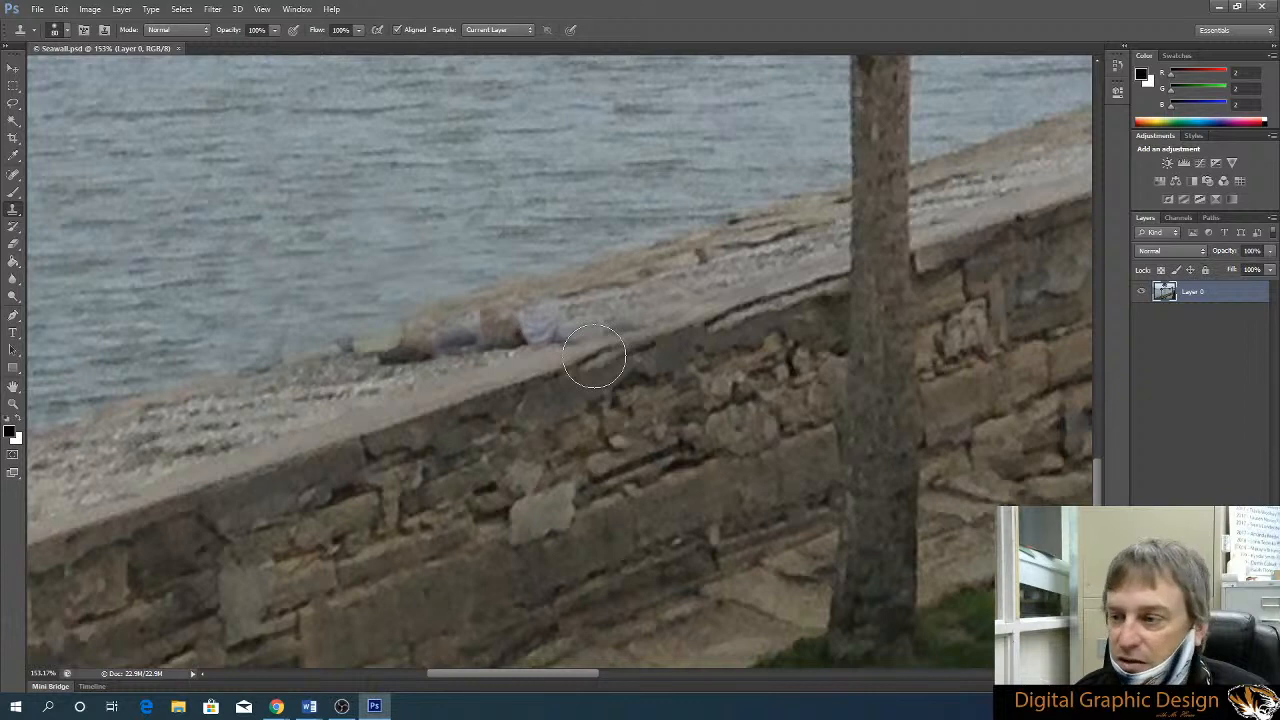
Start a Save for Web export of the retouched seawall image
left_click(40, 10)
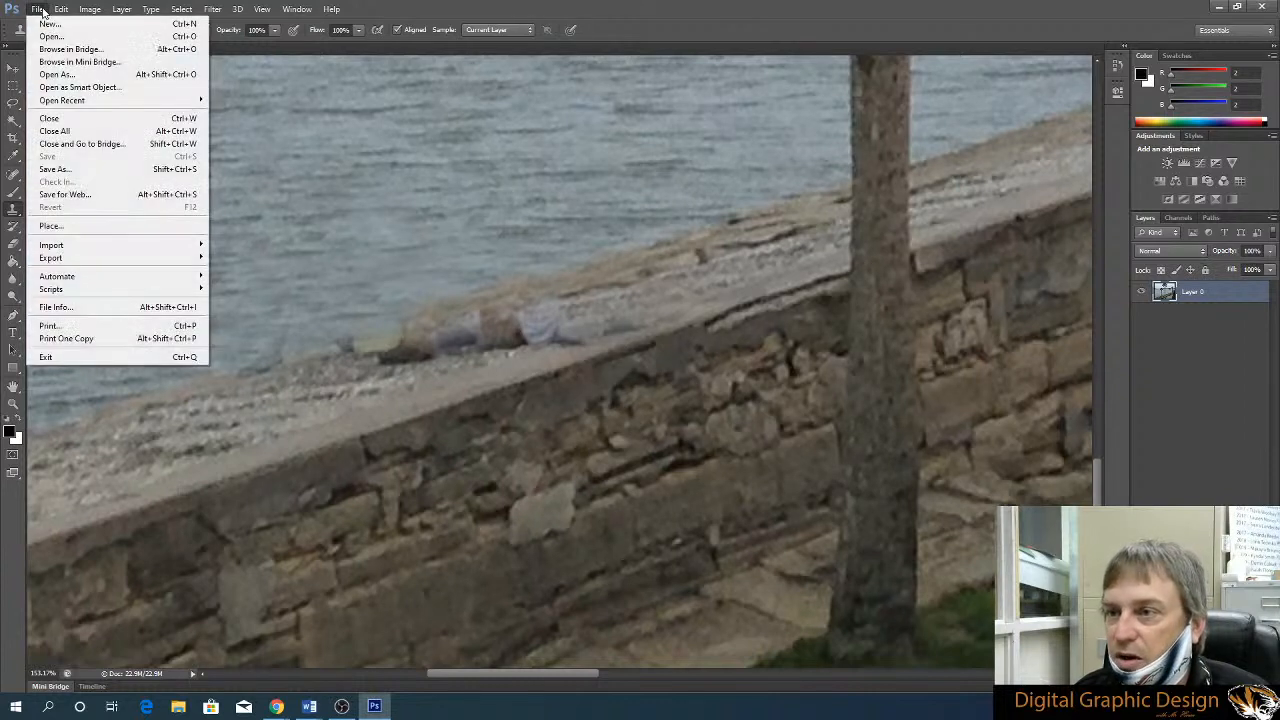
left_click(74, 196)
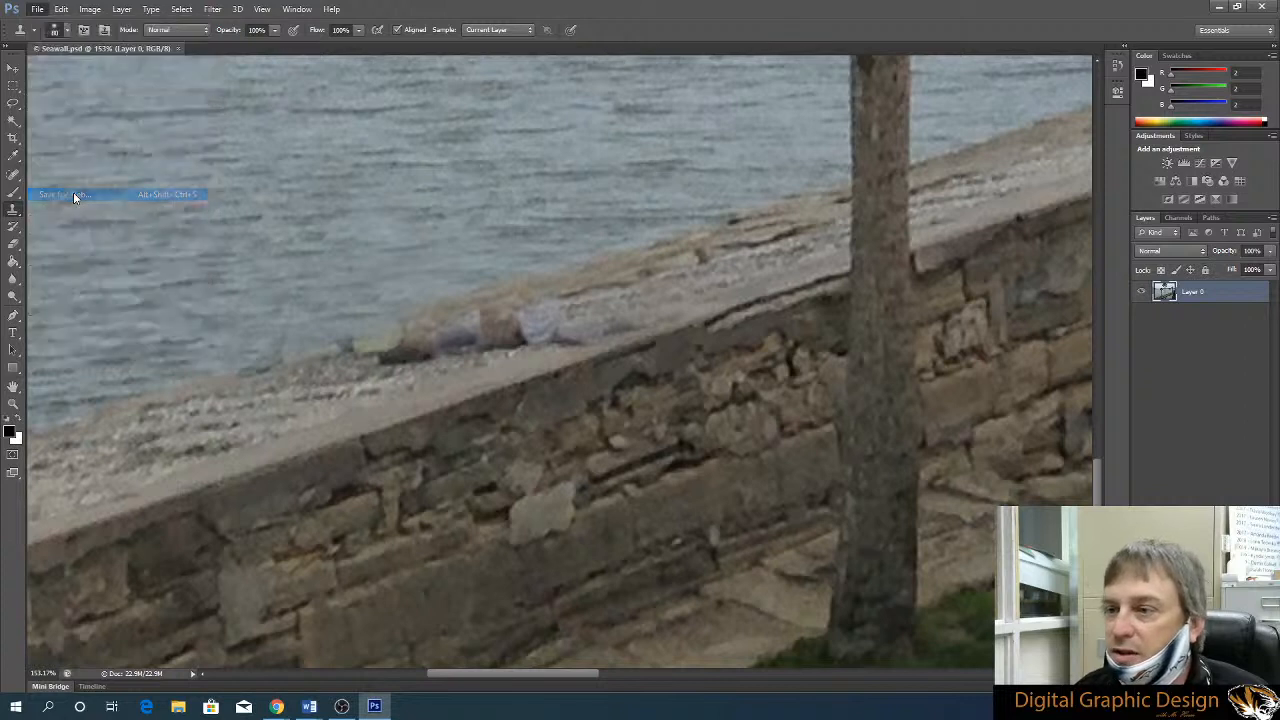